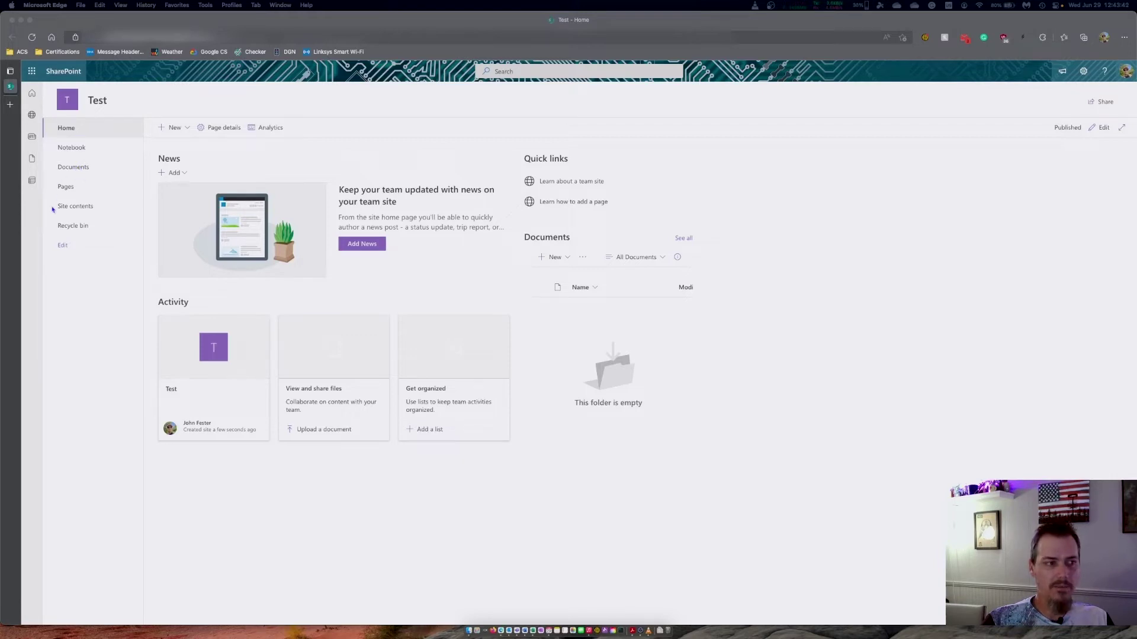
- Open the Test site's Documents library and sync it to OneDrive
left_click(70, 170)
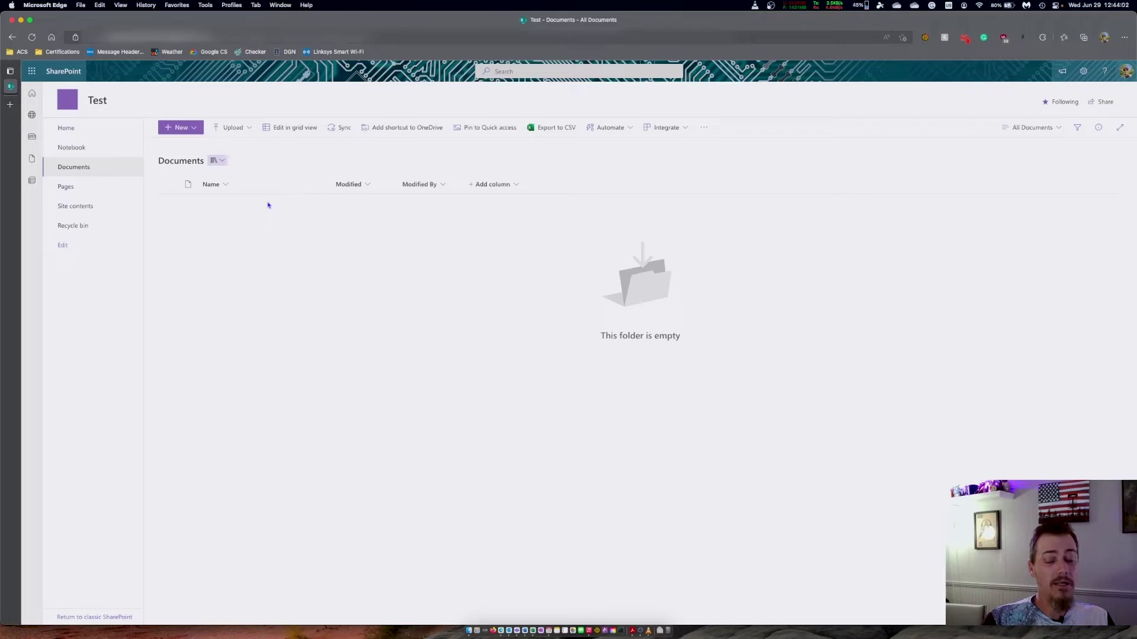
left_click(914, 6)
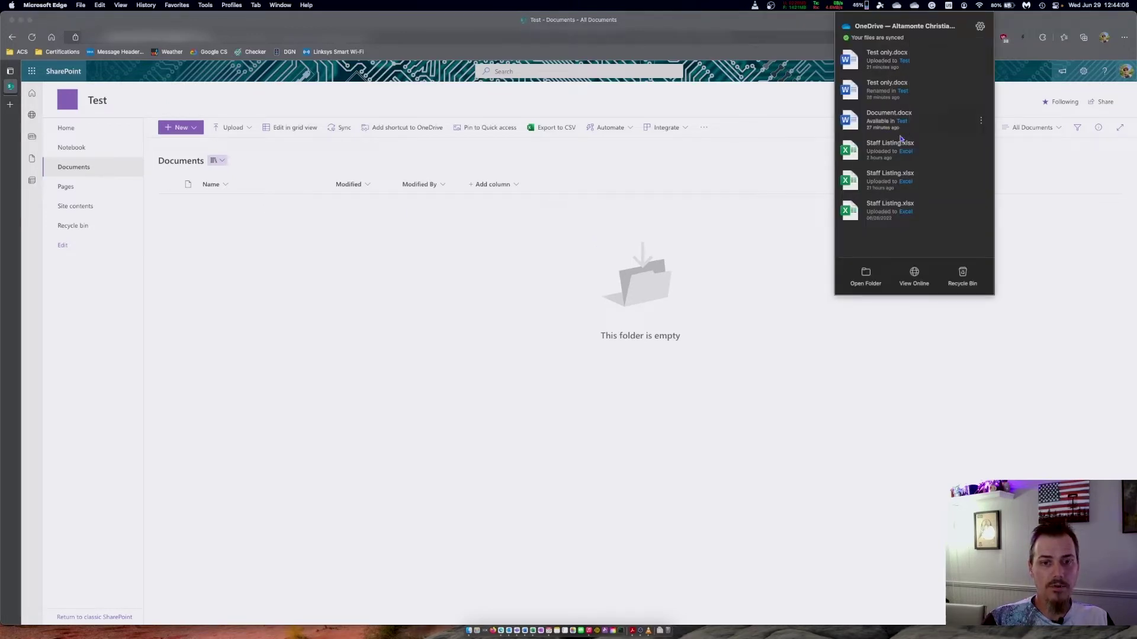
left_click(382, 311)
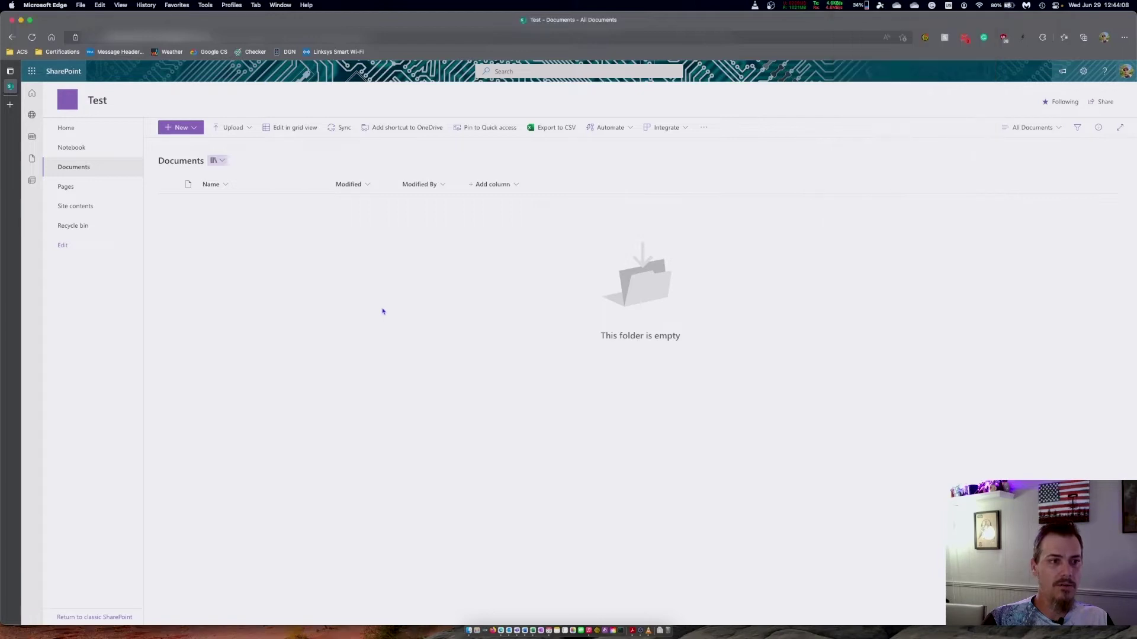
left_click(338, 128)
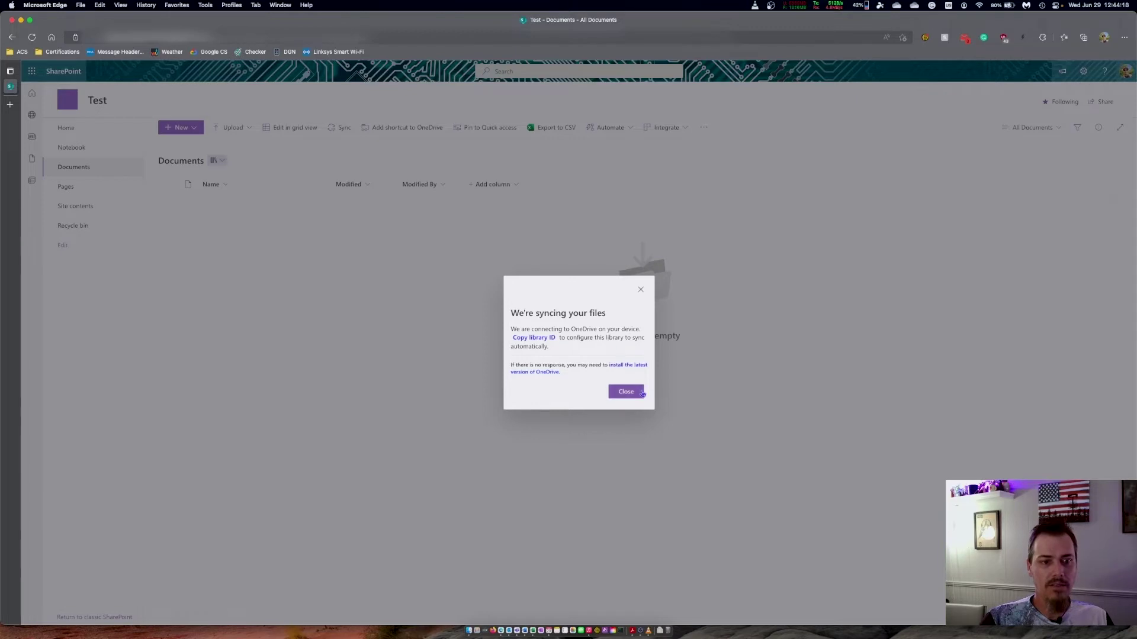
left_click(638, 395)
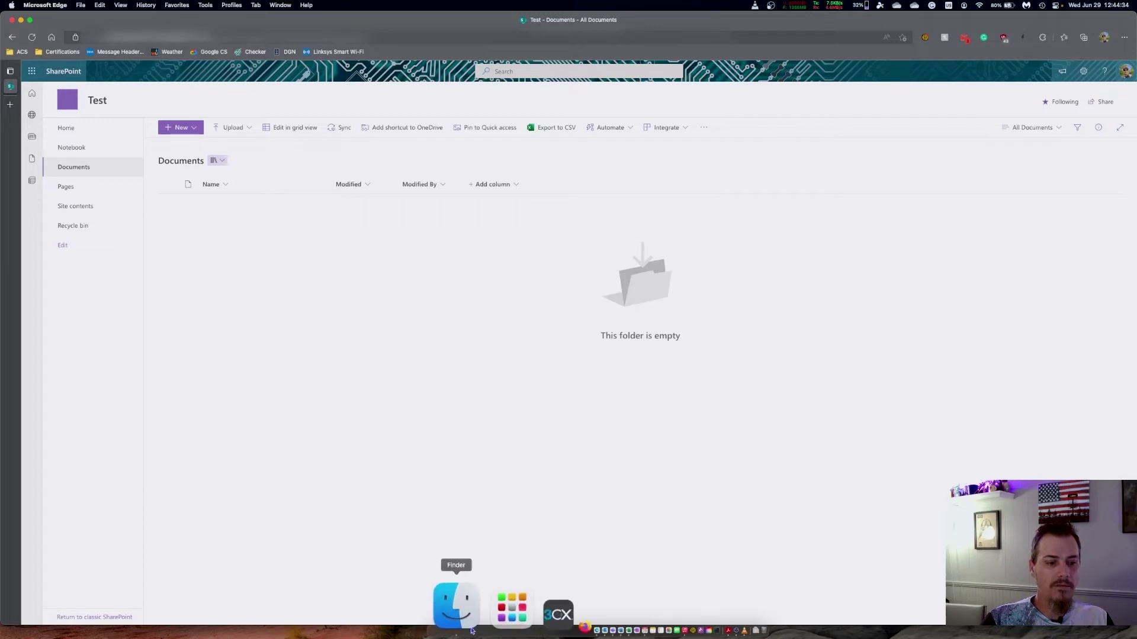
- Switch to Finder, open the synced Test - Documents folder and place its window beside the SharePoint file list
left_click(456, 604)
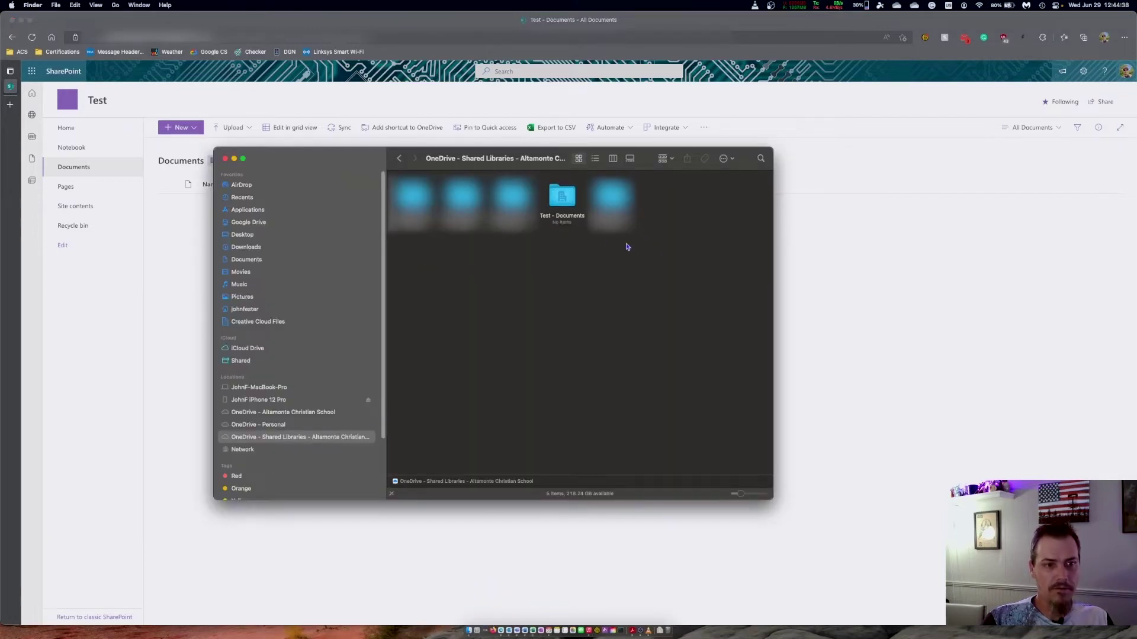
left_click(562, 199)
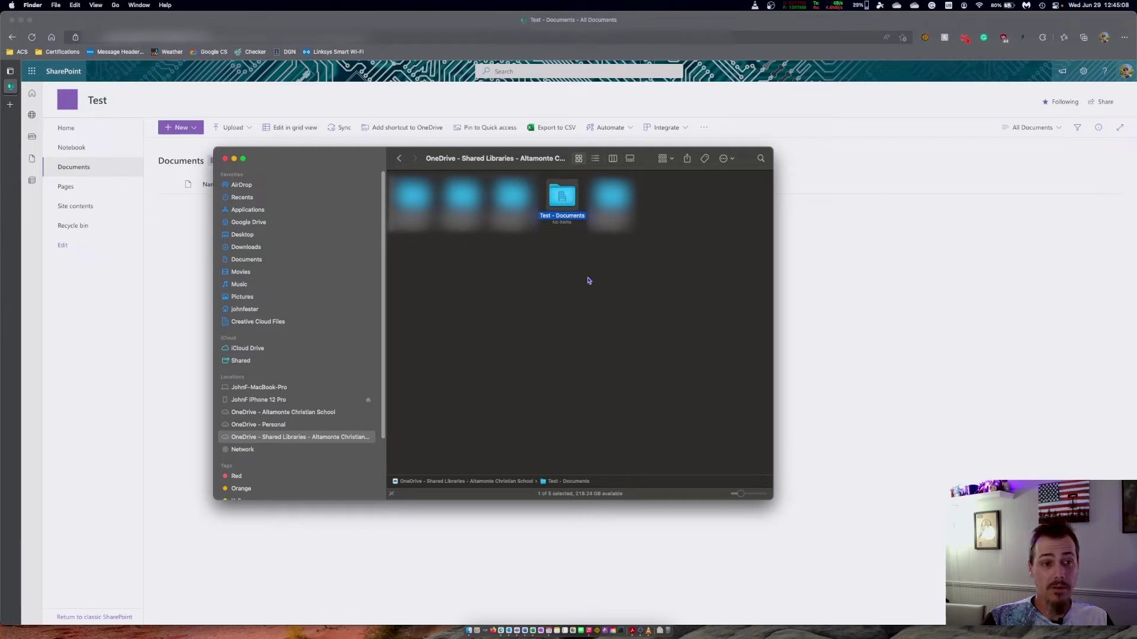
double_click(556, 199)
left_click_drag(497, 160, 842, 212)
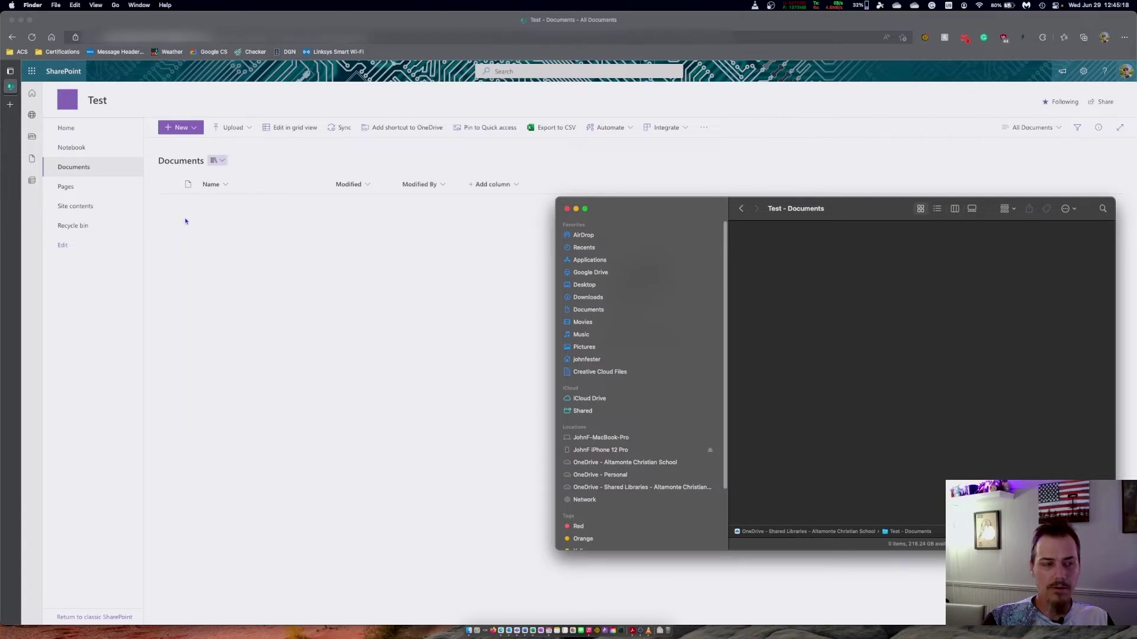
- Create a folder in the synced Test - Documents library, named with the owner's first name followed by "Test"
right_click(788, 301)
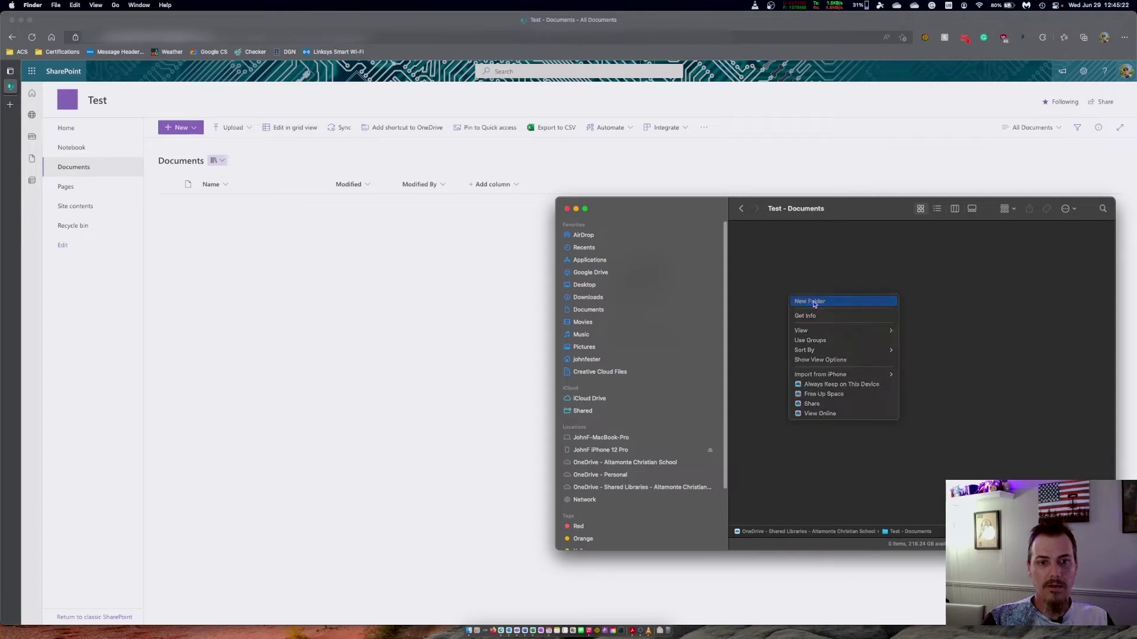
left_click(814, 302)
type("John Test")
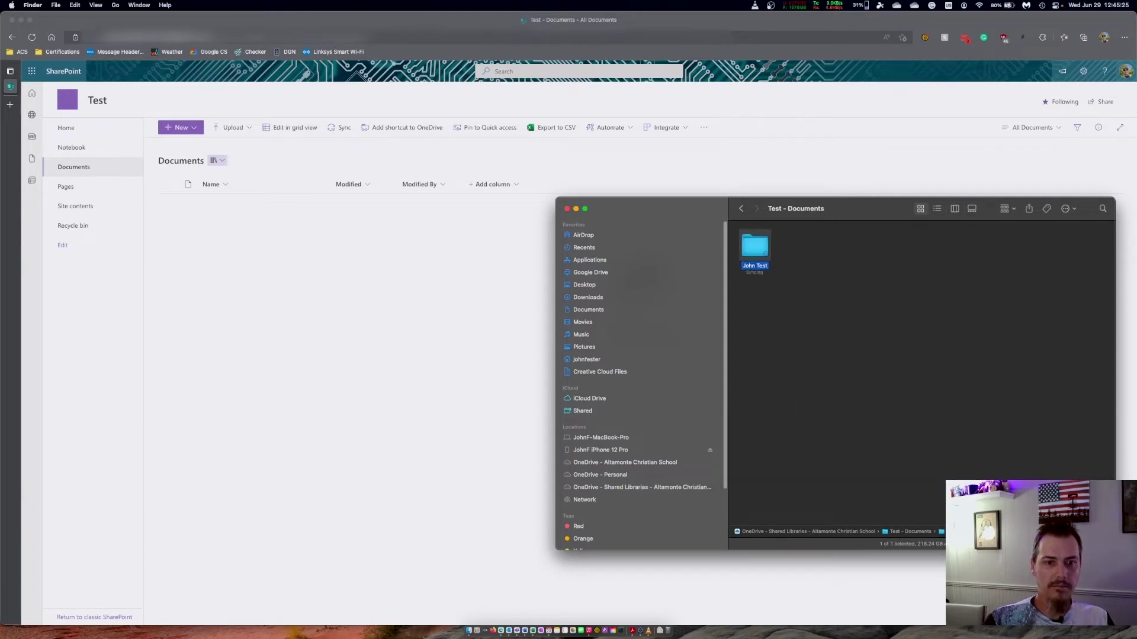
key("Return")
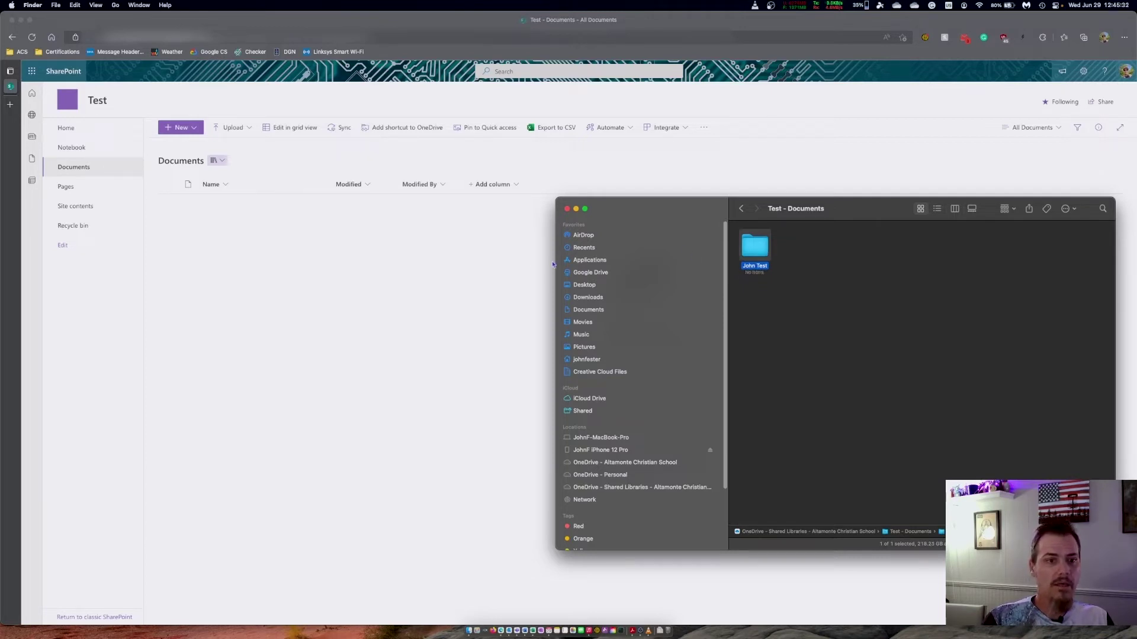
- Refresh the SharePoint Documents library and open the new test folder both there and in Finder
left_click(205, 238)
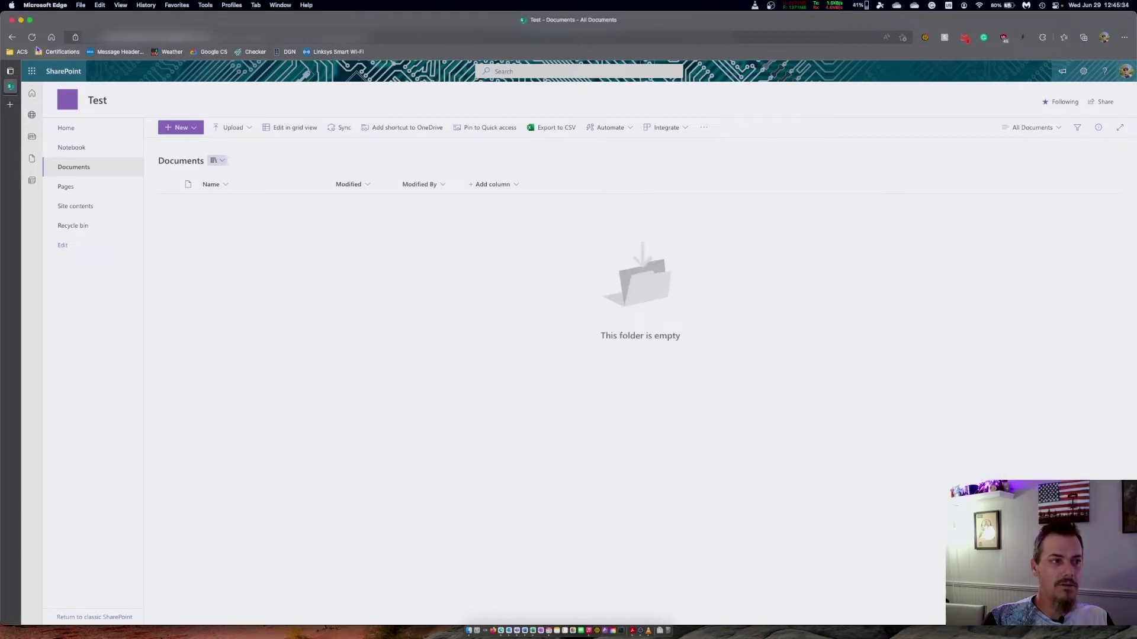
left_click(32, 38)
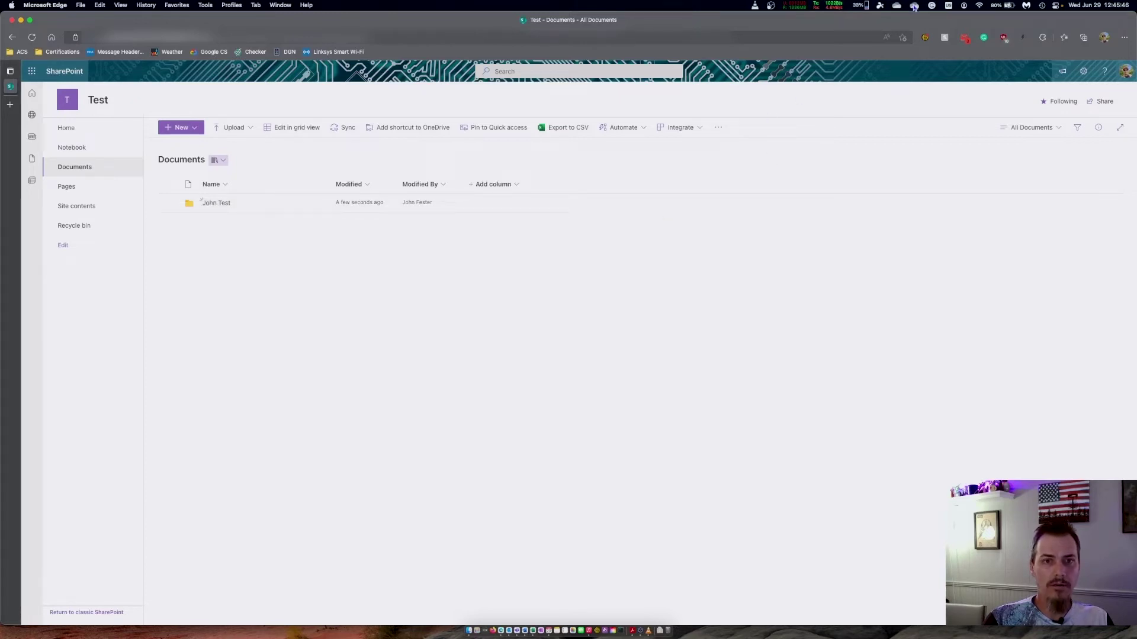
left_click(218, 204)
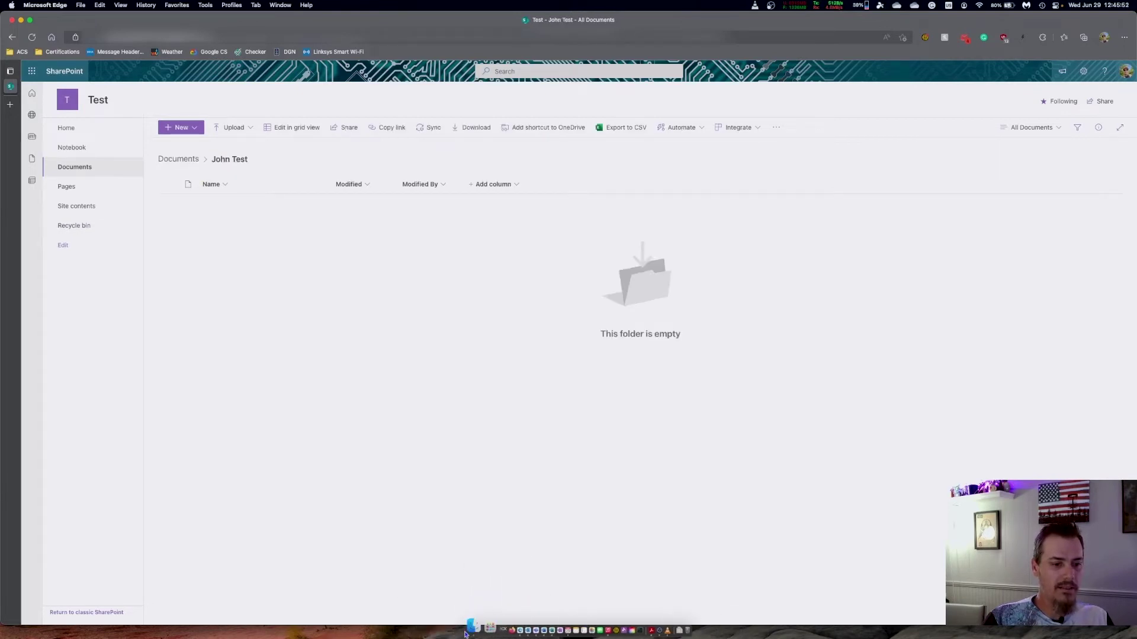
left_click(492, 606)
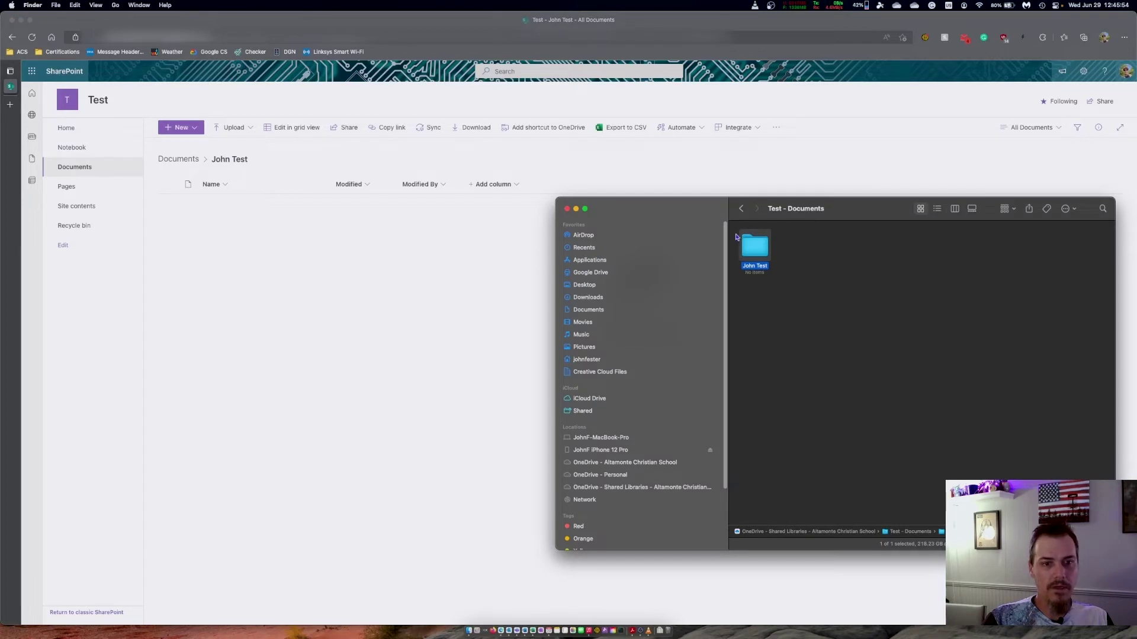
double_click(752, 255)
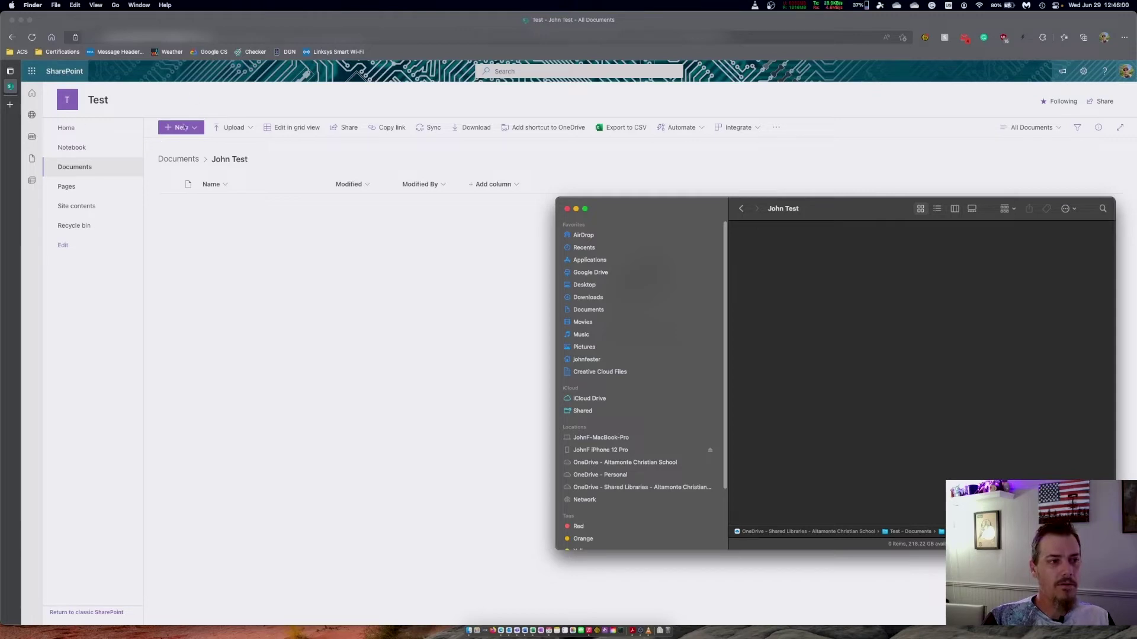
- Create a new Word document inside the test folder on SharePoint
left_click(188, 132)
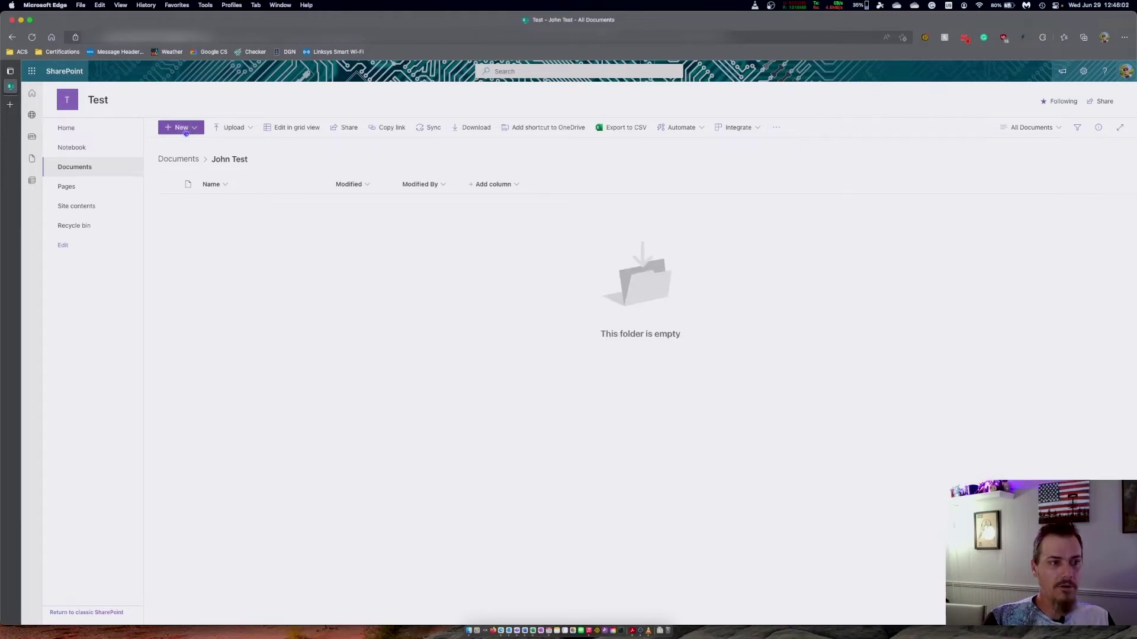
left_click(186, 133)
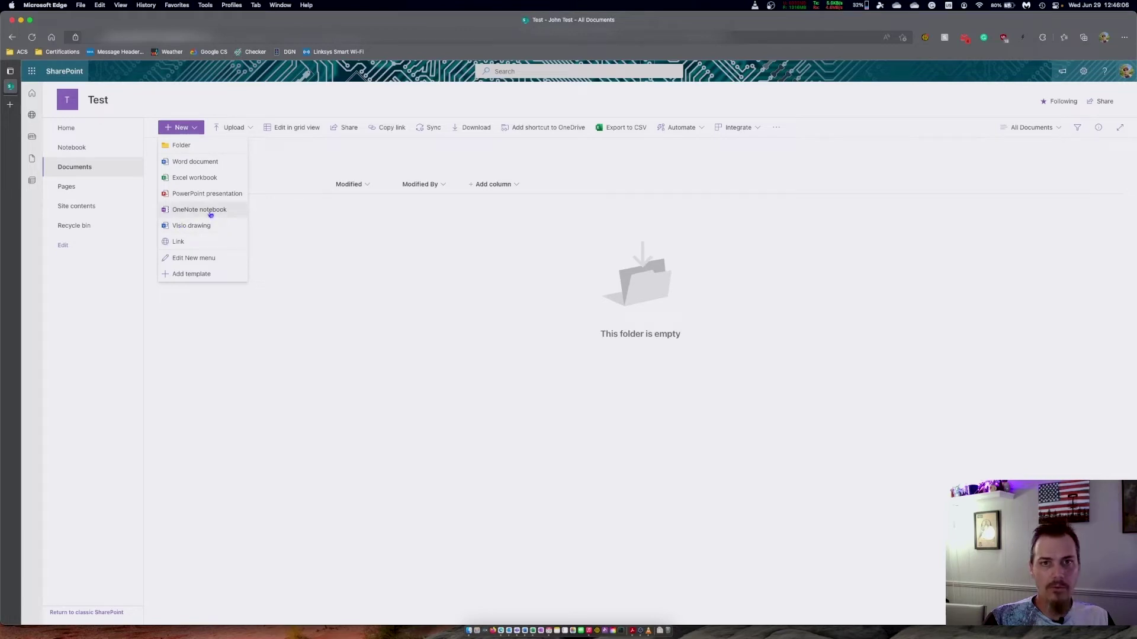
left_click(202, 164)
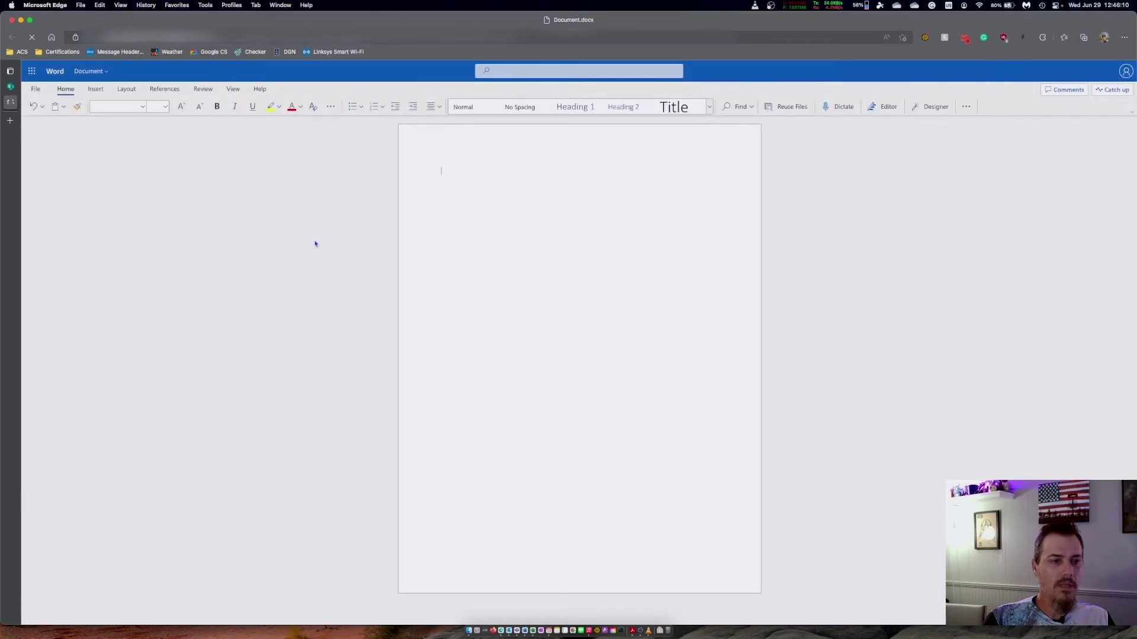
- Write a "Hi this is … testing only." sentence containing the owner's first name, and check the synced folder in Finder
left_click(441, 171)
type("Hi")
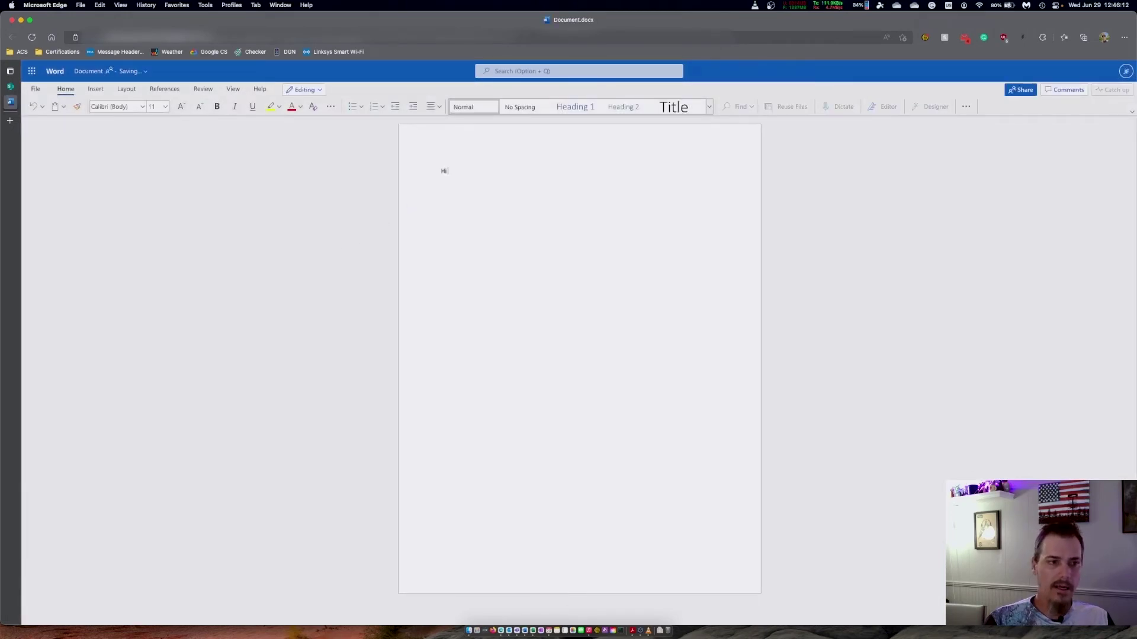
type(" this is Joh")
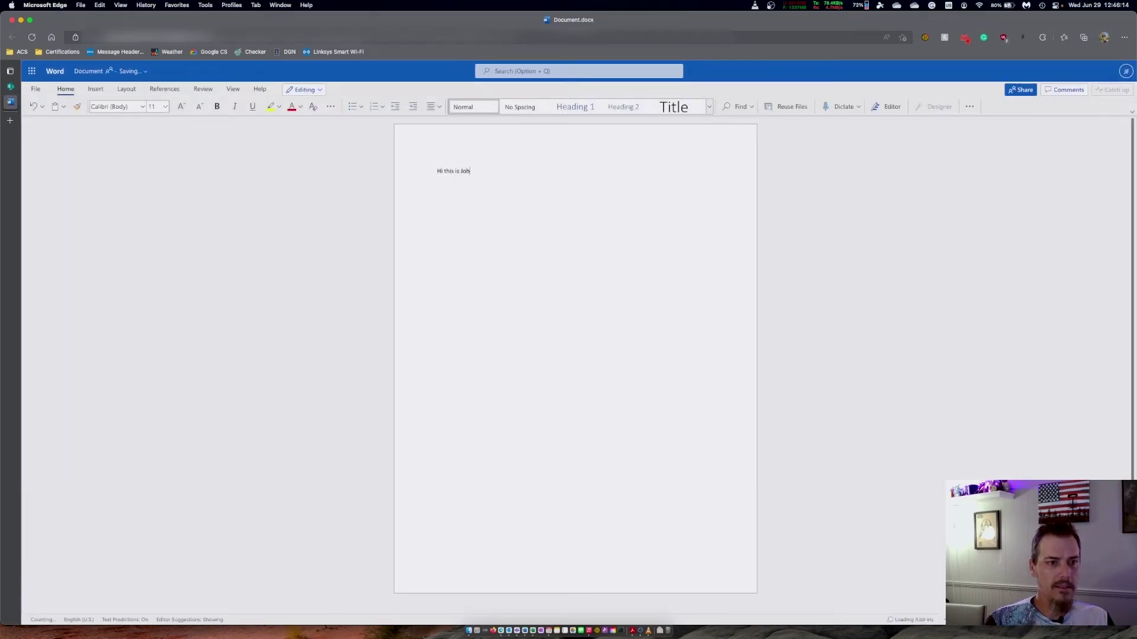
type("n testing ")
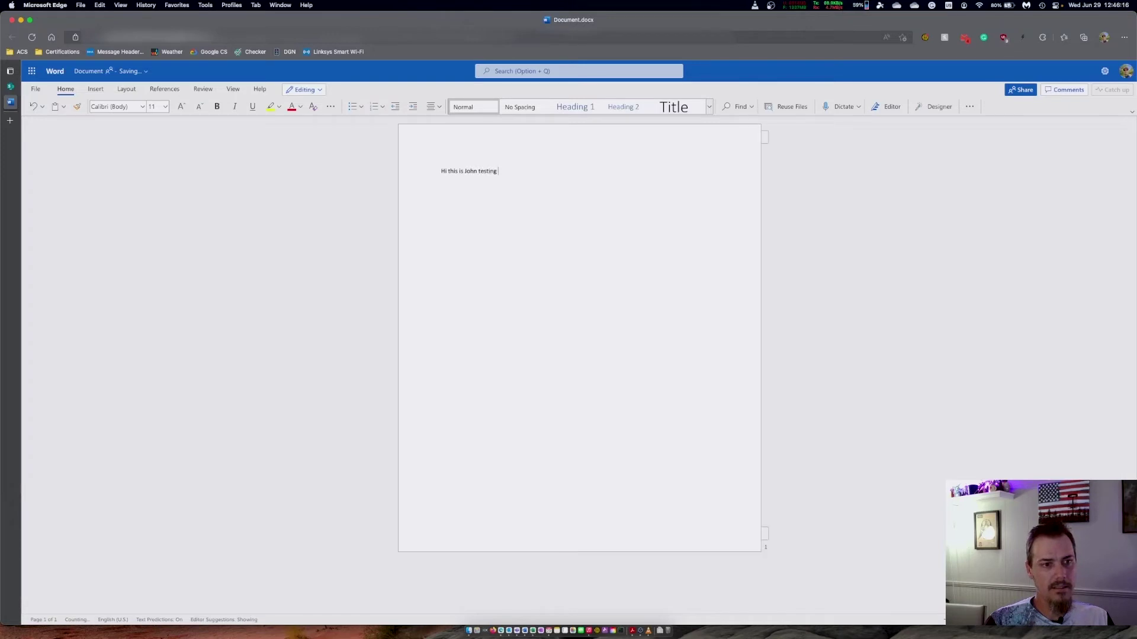
type("only.")
key("alt+grave")
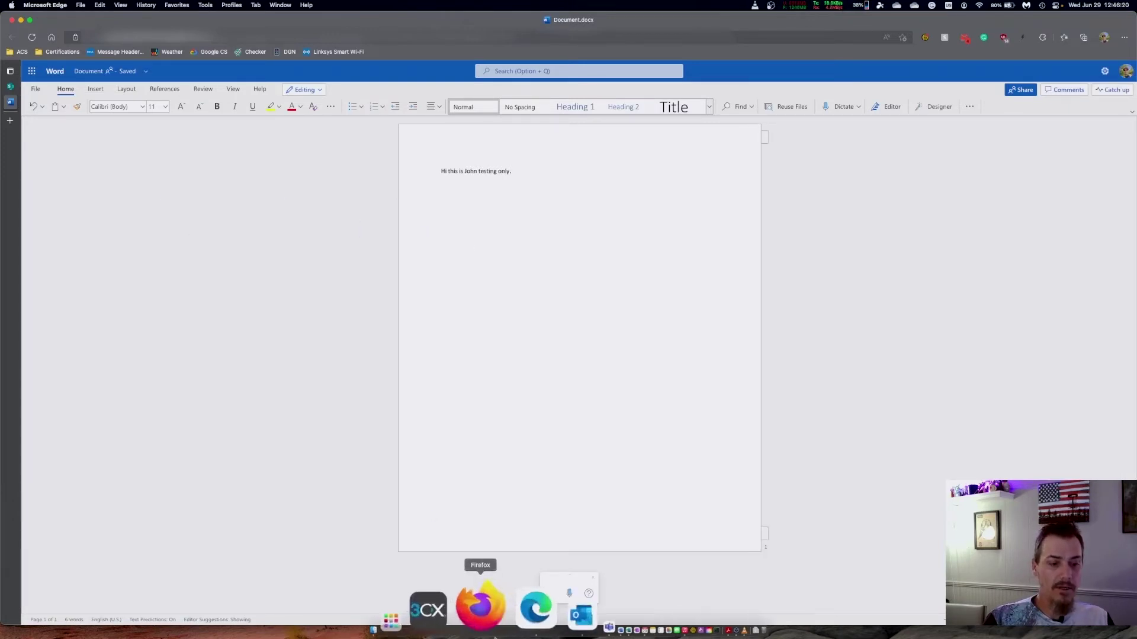
left_click(472, 630)
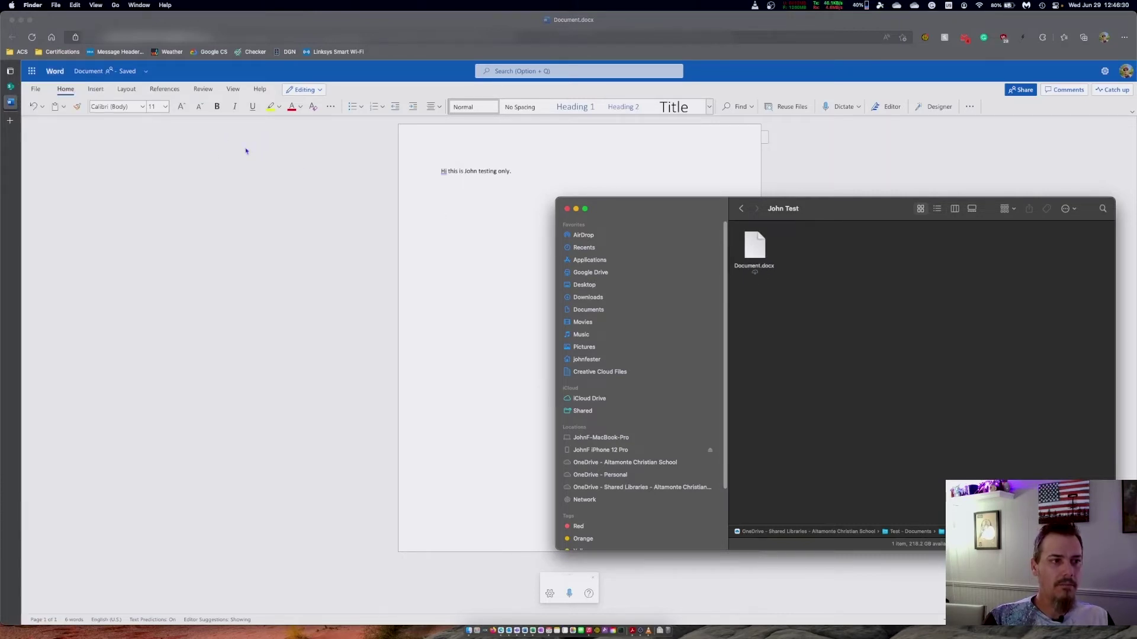
- Rename the online Word document as Testing Today and check the file's name in the synced Finder folder
left_click(120, 77)
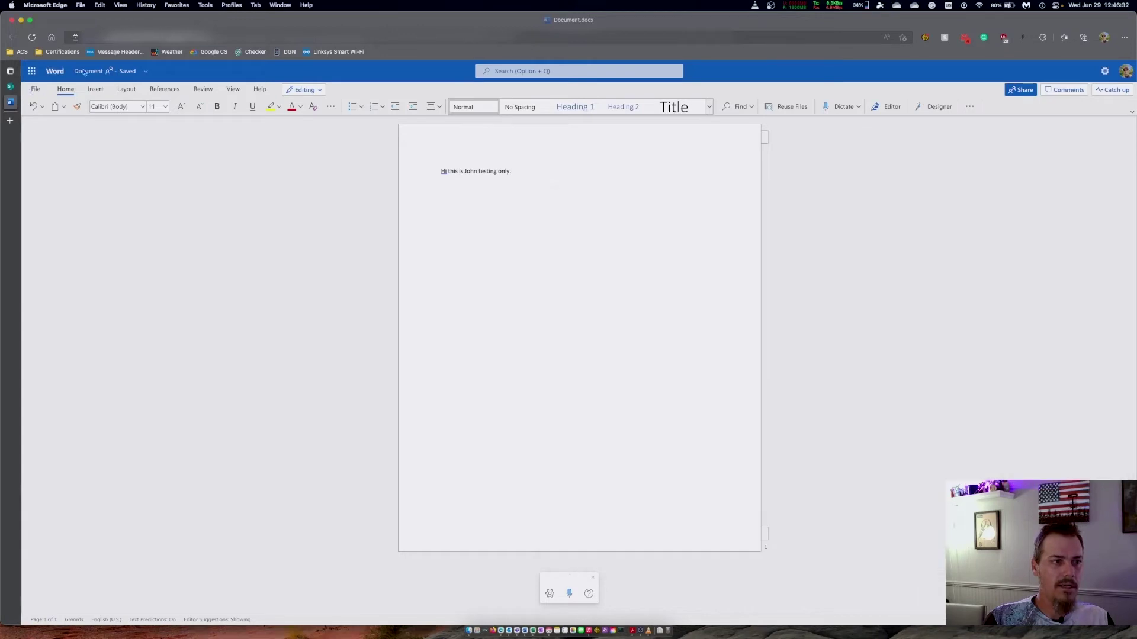
left_click(89, 72)
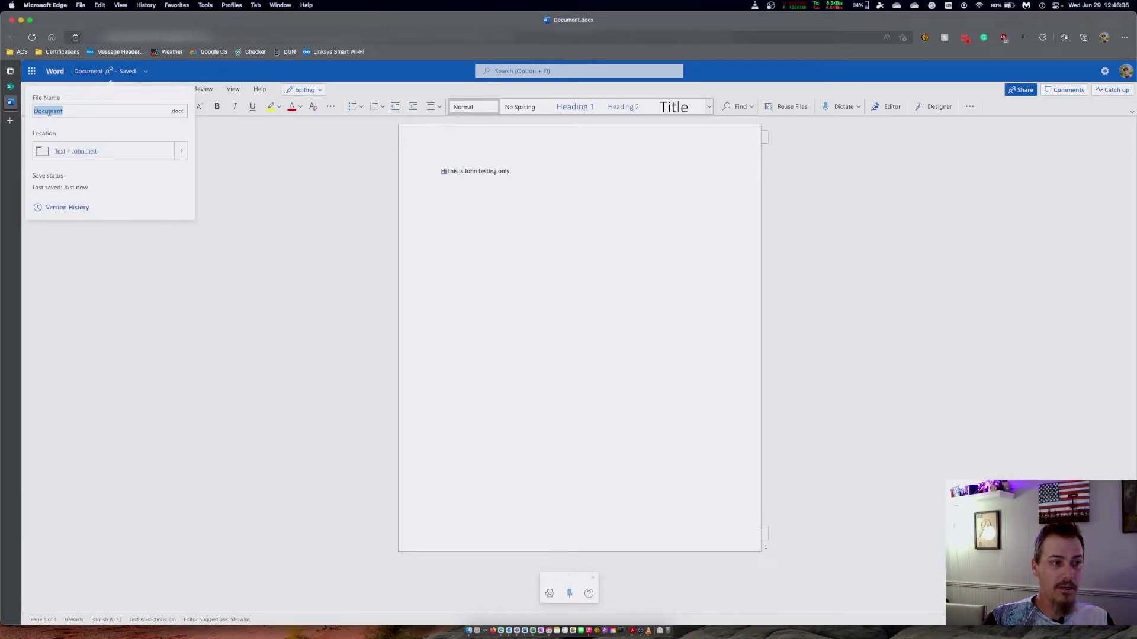
type("Te")
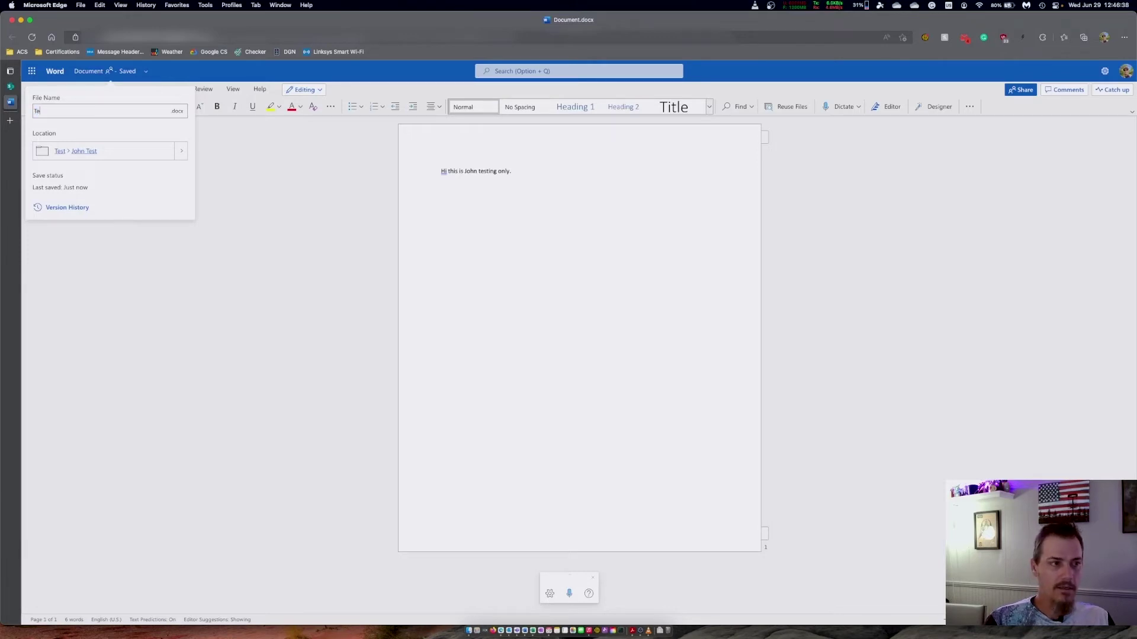
type("sting Today")
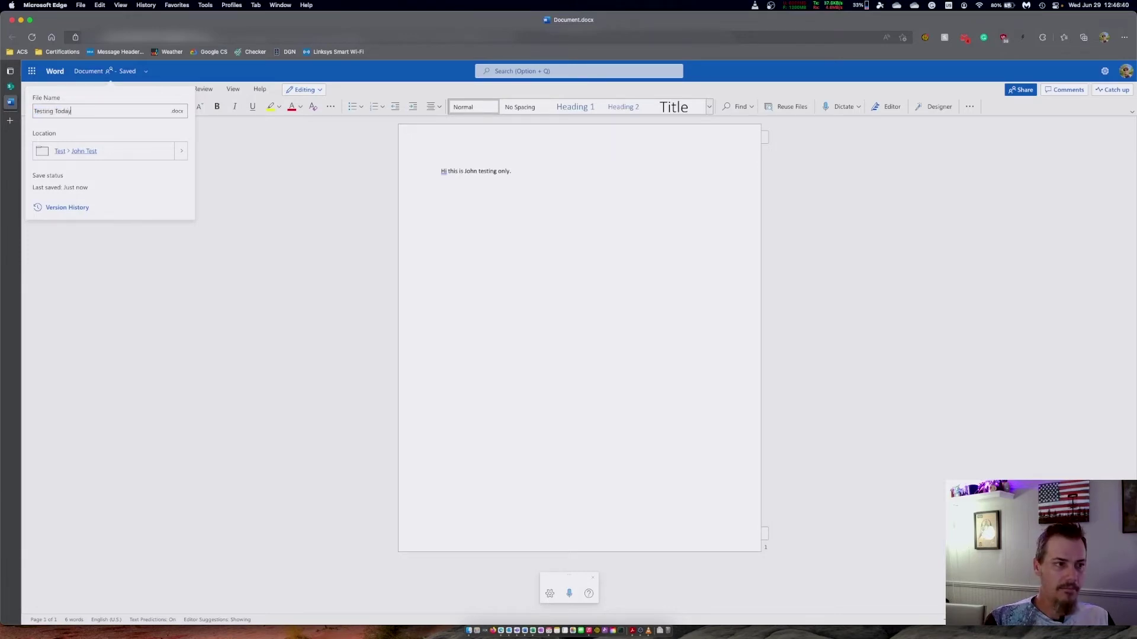
key("Return")
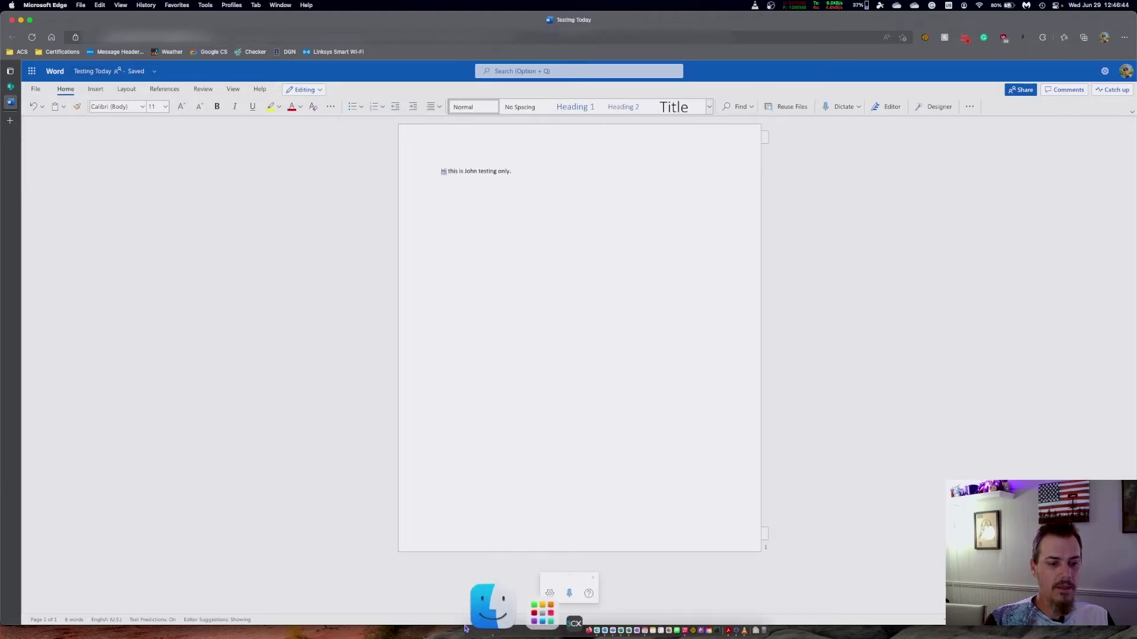
left_click(485, 610)
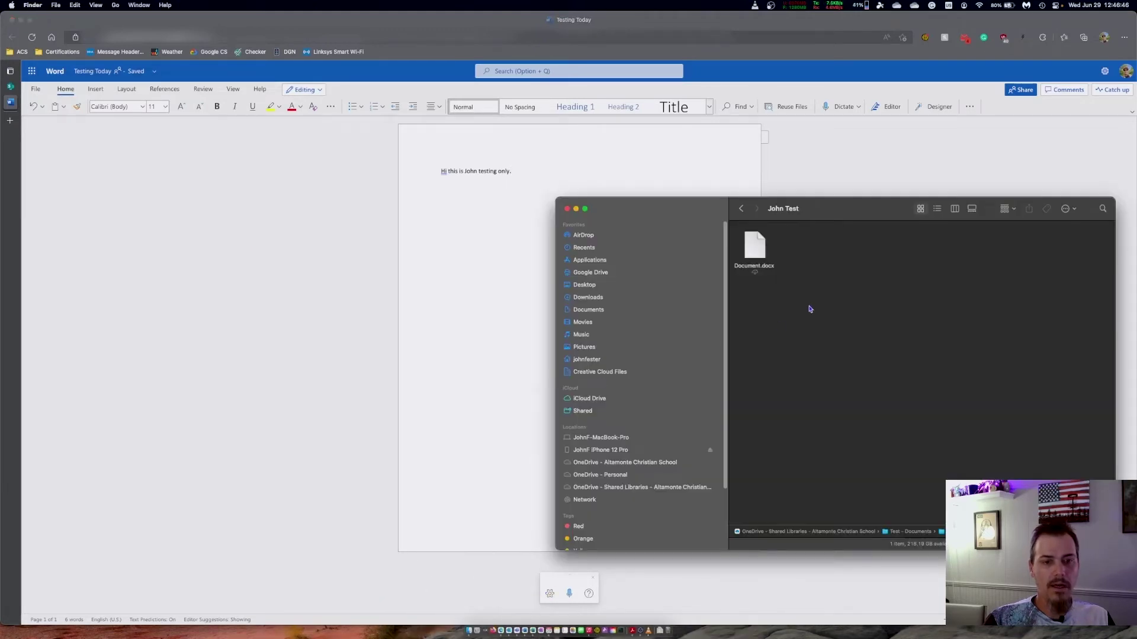
left_click_drag(832, 208, 815, 182)
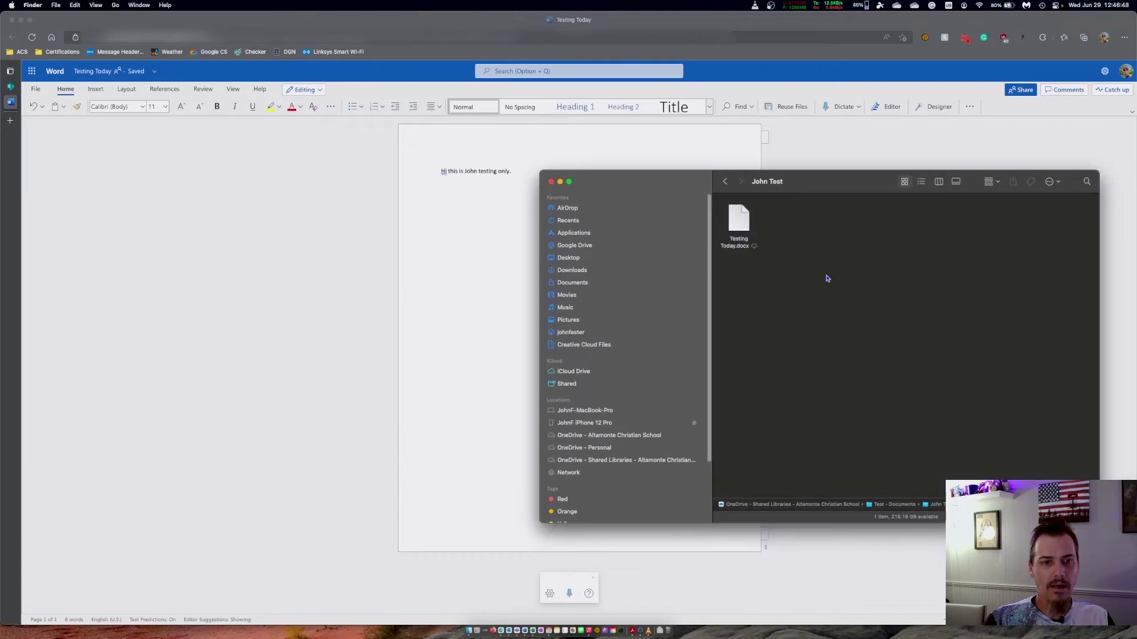
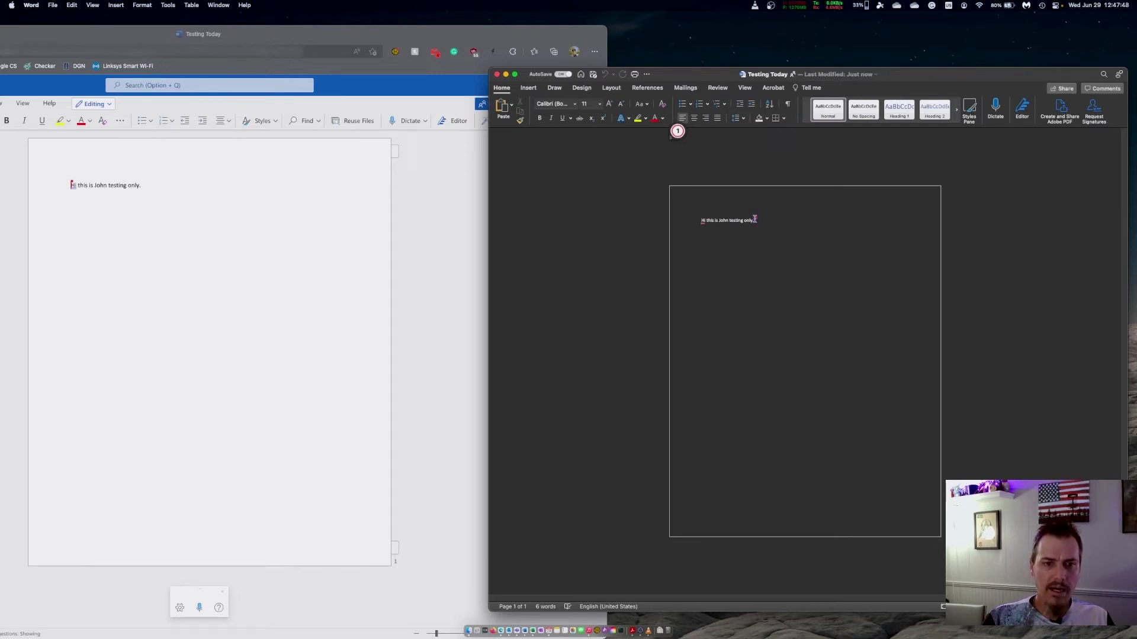
- Add the line "How are you today?" two lines below the first sentence in the desktop Word copy of Testing Today
mouse_move(755, 219)
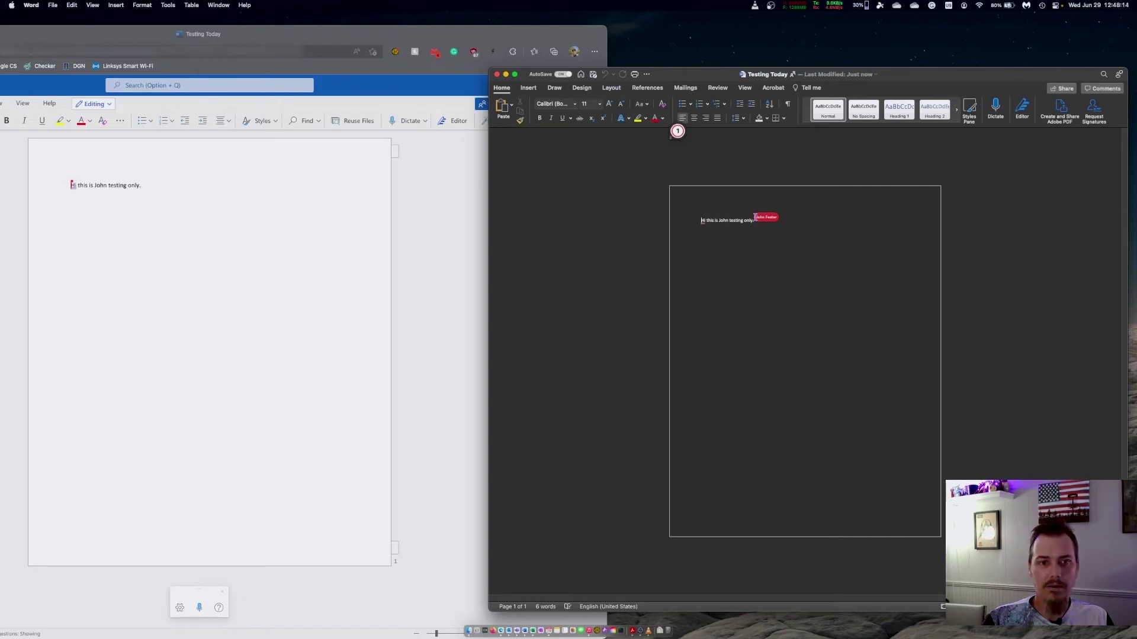
left_click(754, 219)
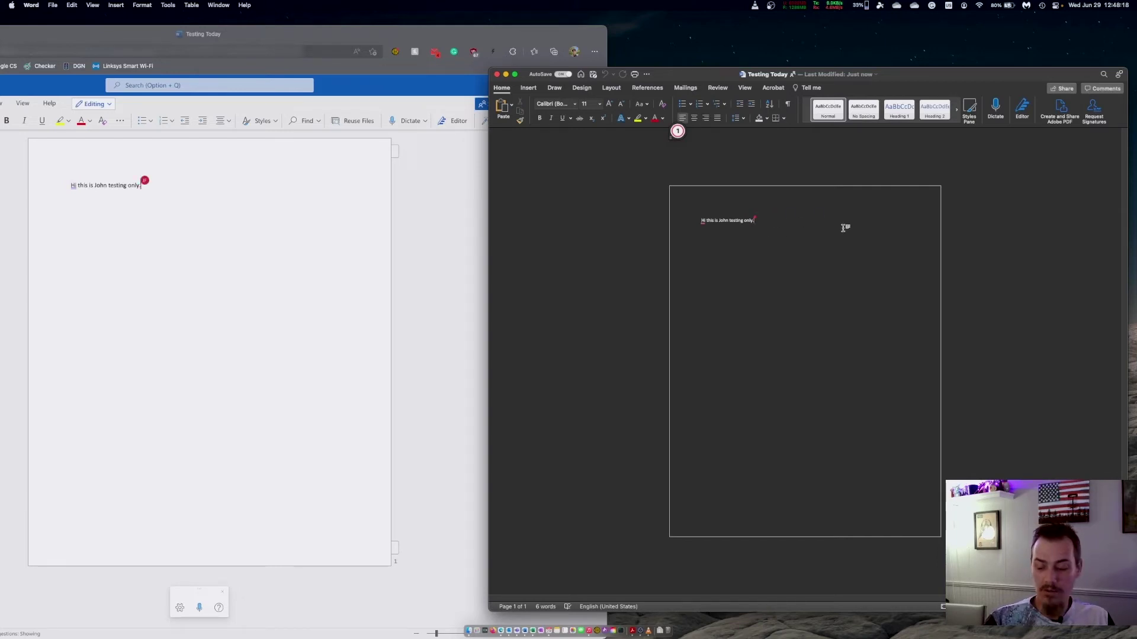
key("Return")
key("Return")
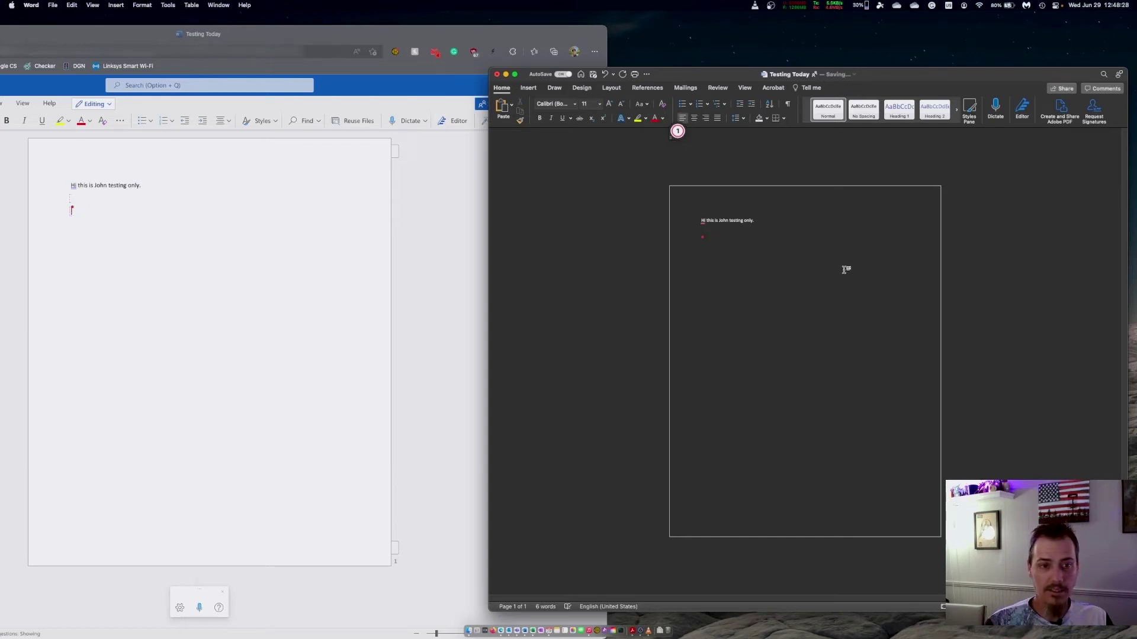
type("How")
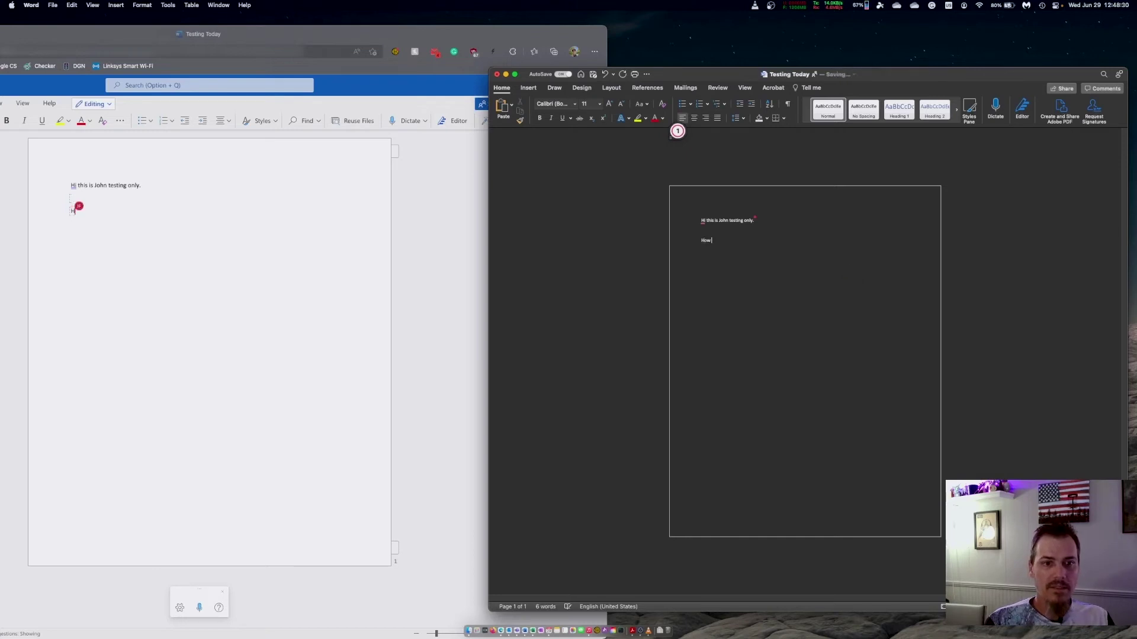
type(" are you today?")
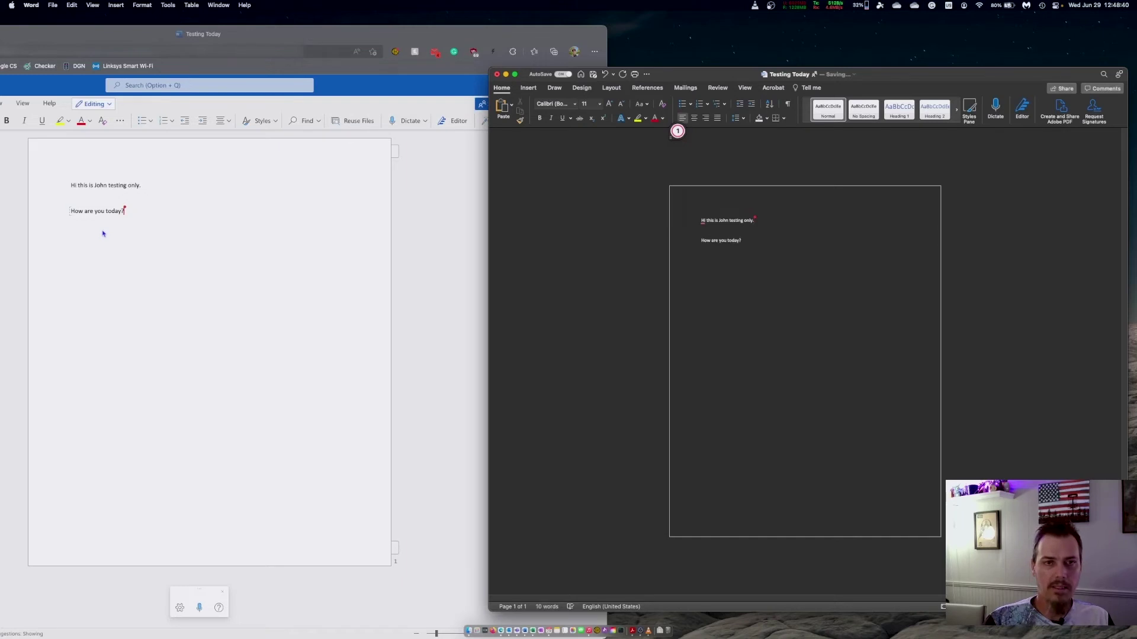
- Add the line "I am awesome and you?" below the question in the online copy of the document
left_click(136, 214)
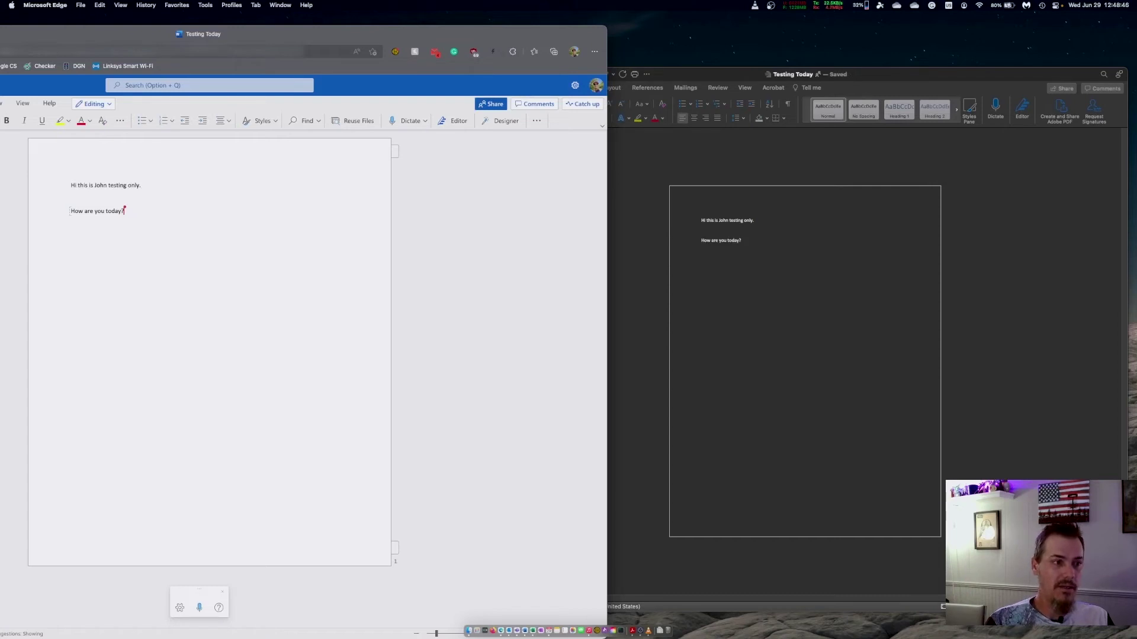
key("Return")
type("I am awesome ")
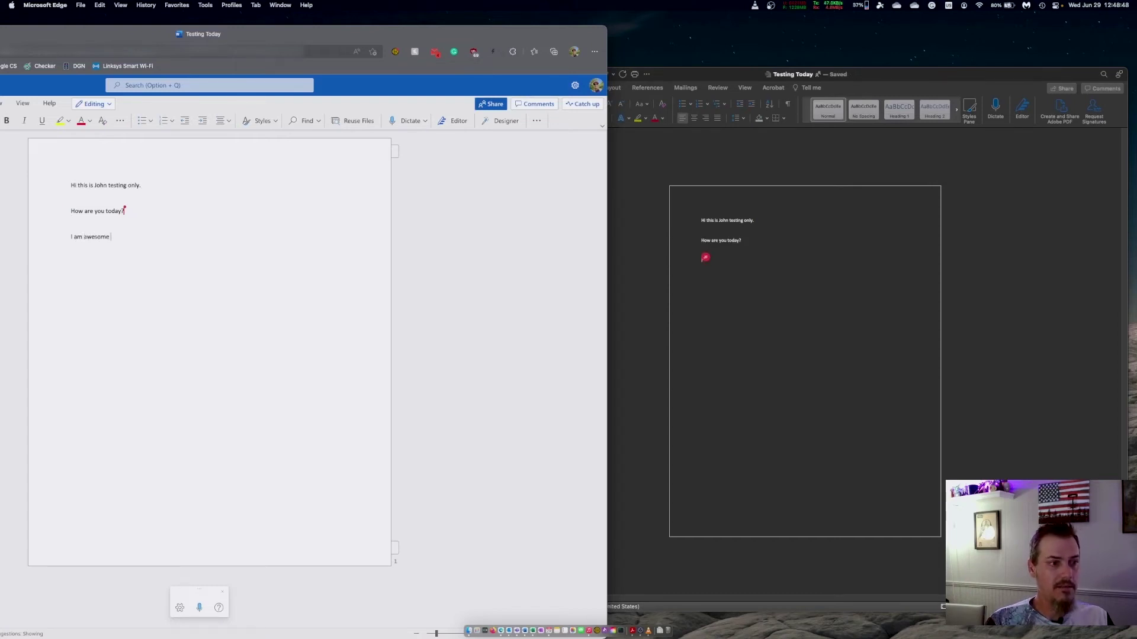
type("and you")
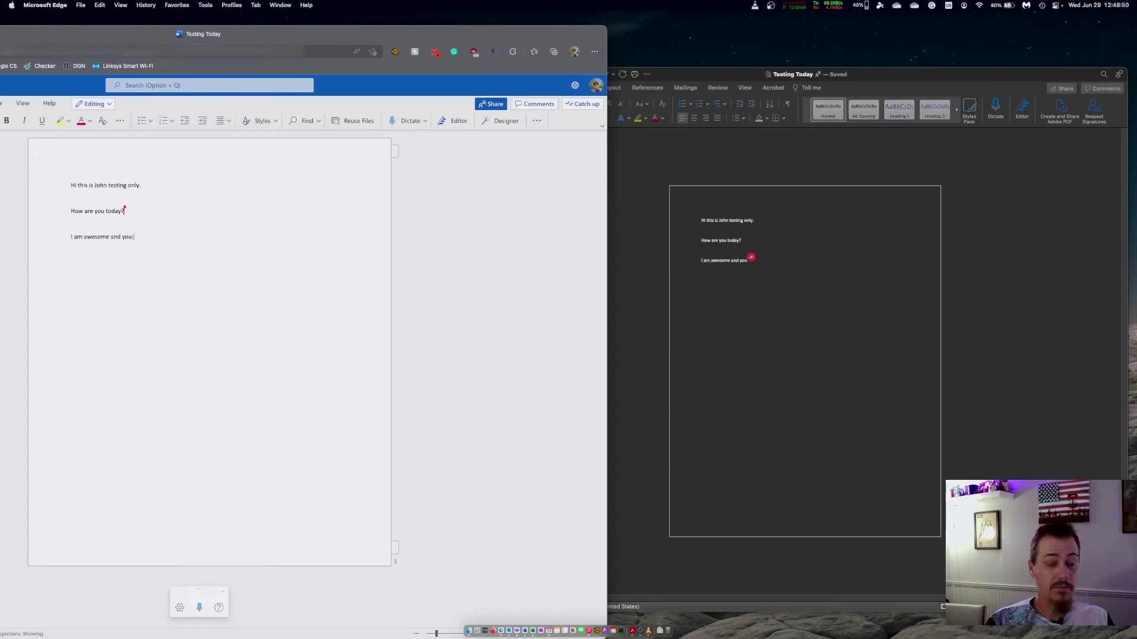
type("?")
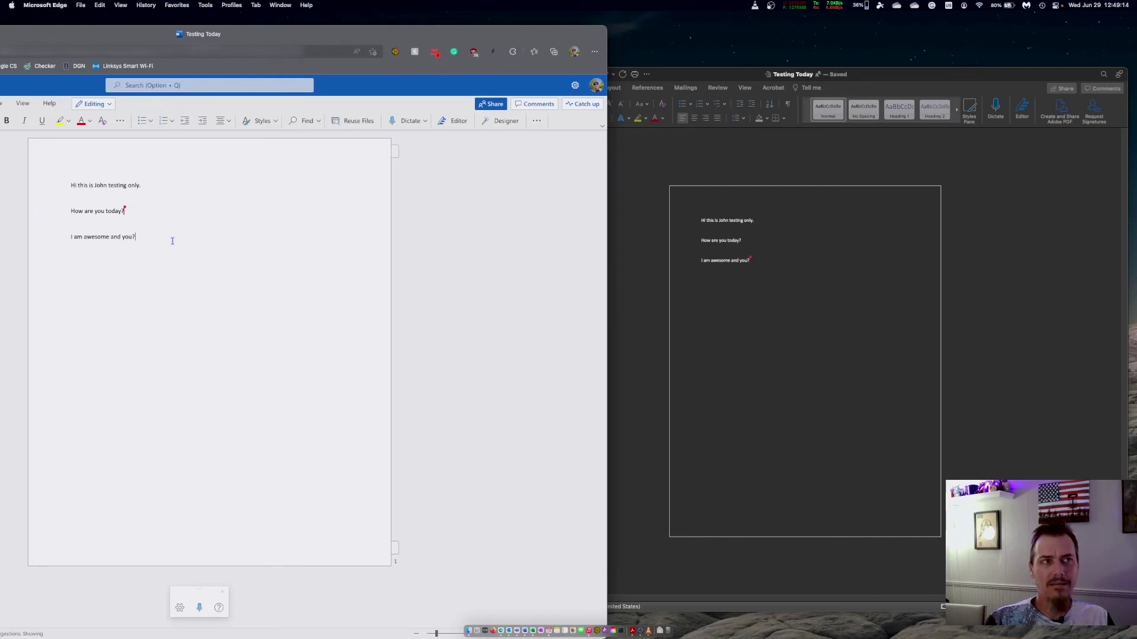
- Highlight all three lines in the online document and close the desktop Word copy of Testing Today
left_click_drag(141, 239, 71, 187)
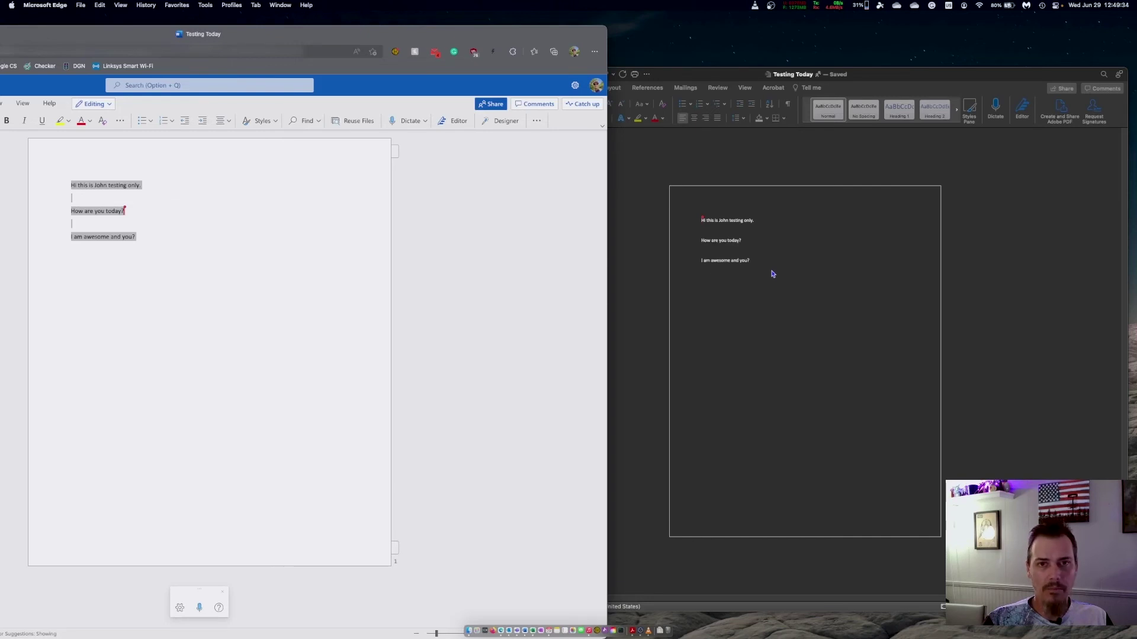
left_click(678, 131)
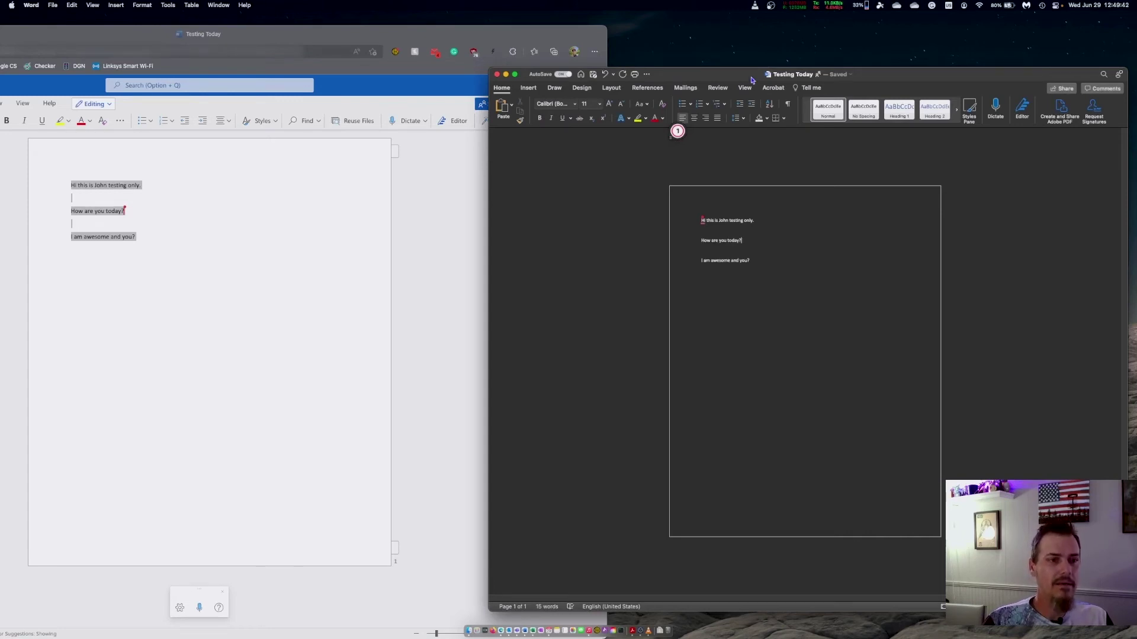
left_click_drag(671, 77, 529, 77)
left_click(355, 74)
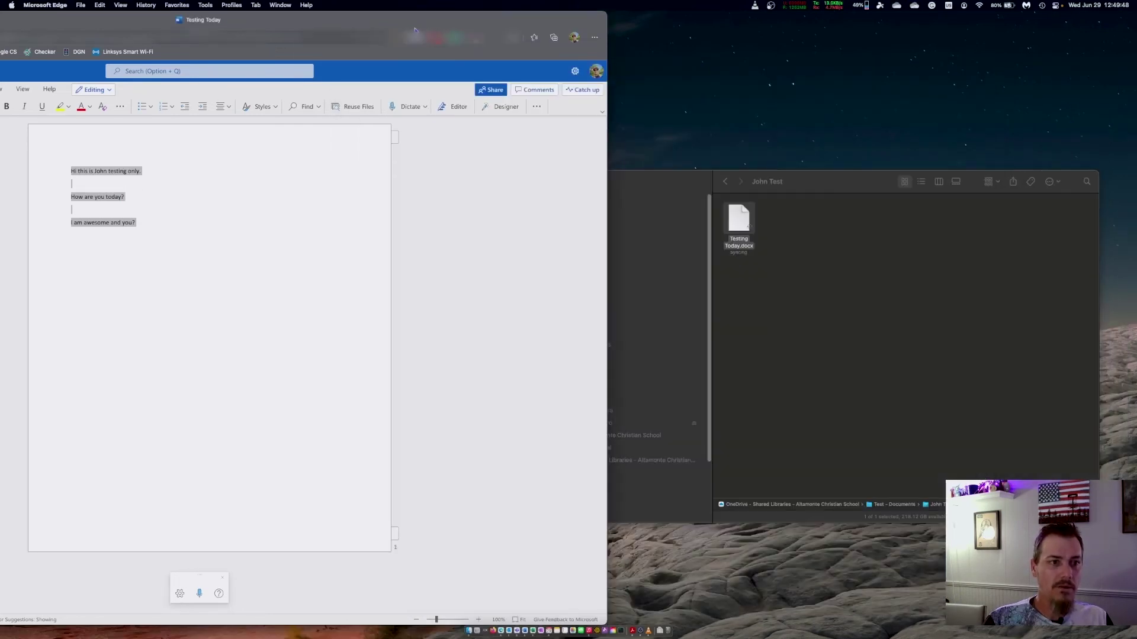
- Enlarge the browser window and close the online document to return to the test folder on SharePoint
double_click(418, 24)
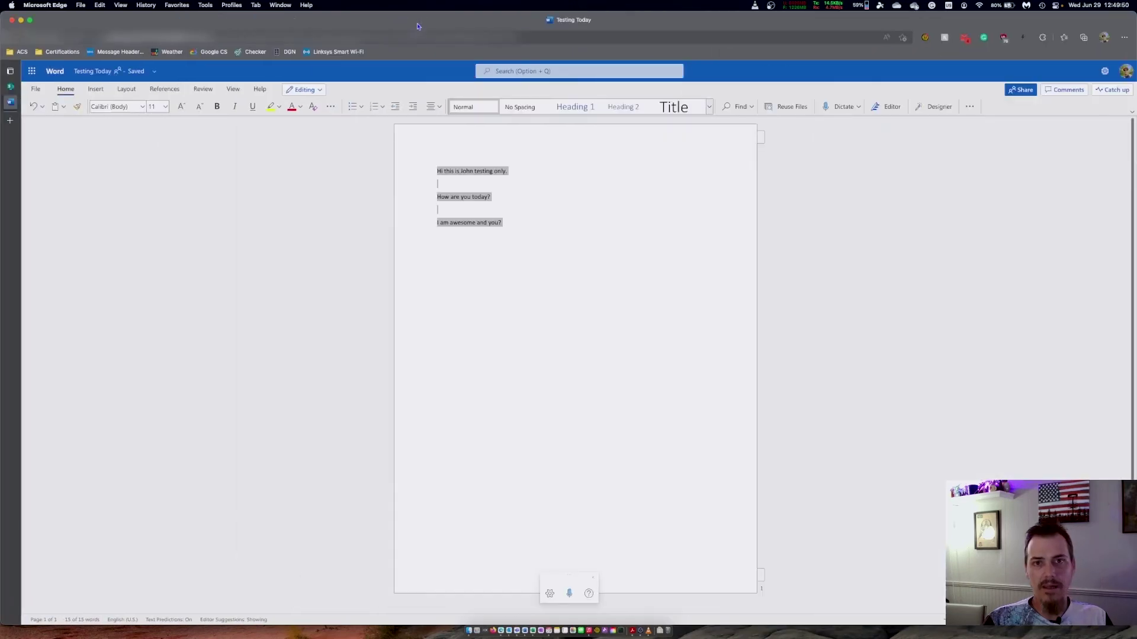
left_click(547, 262)
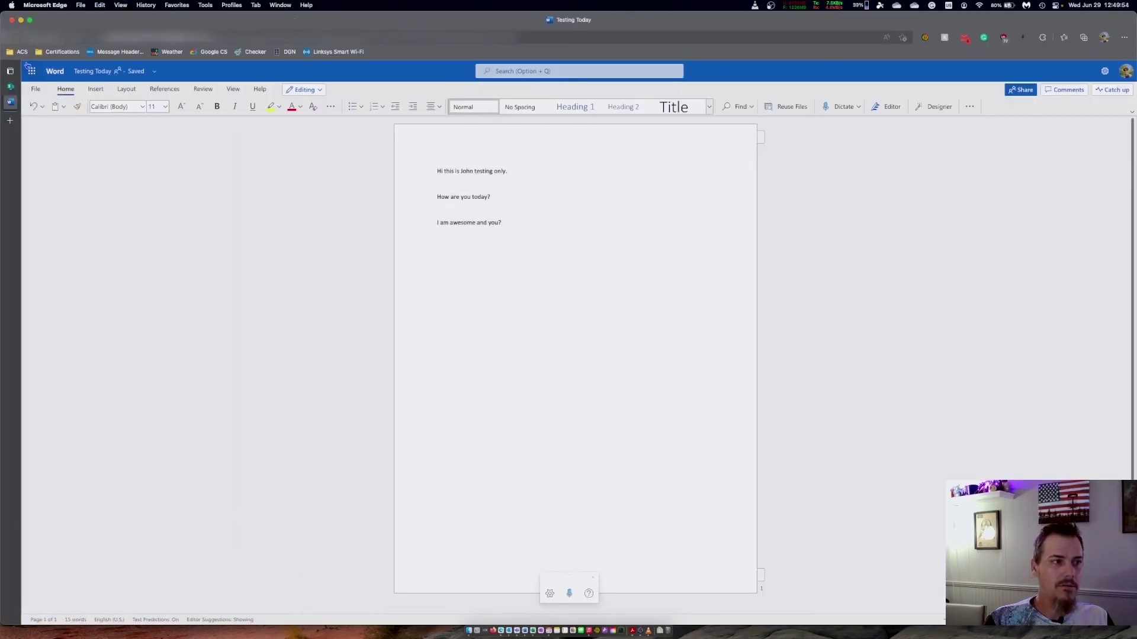
left_click(36, 89)
left_click(44, 77)
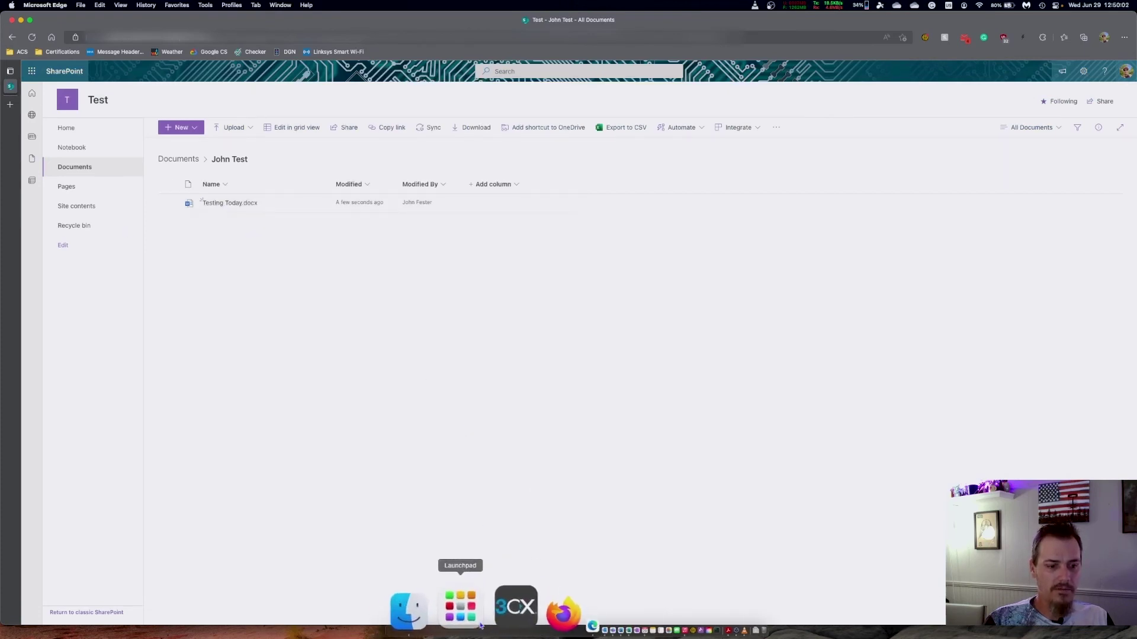
- Switch to Finder and reopen the synced test folder from Test - Documents to check the document's sync status
left_click(481, 613)
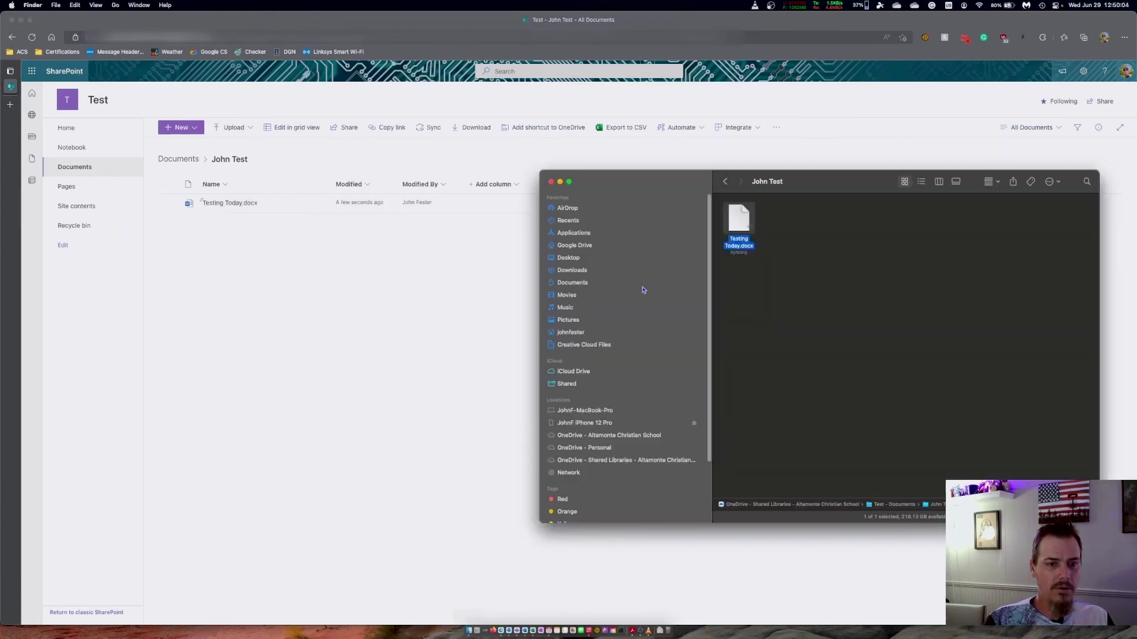
left_click(753, 237)
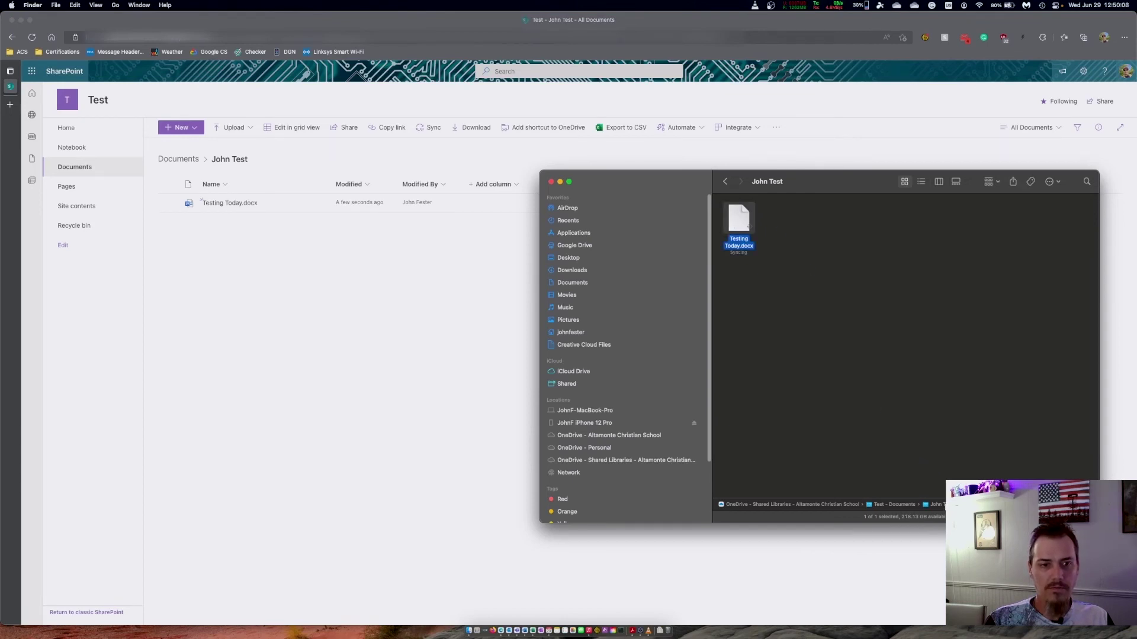
double_click(897, 505)
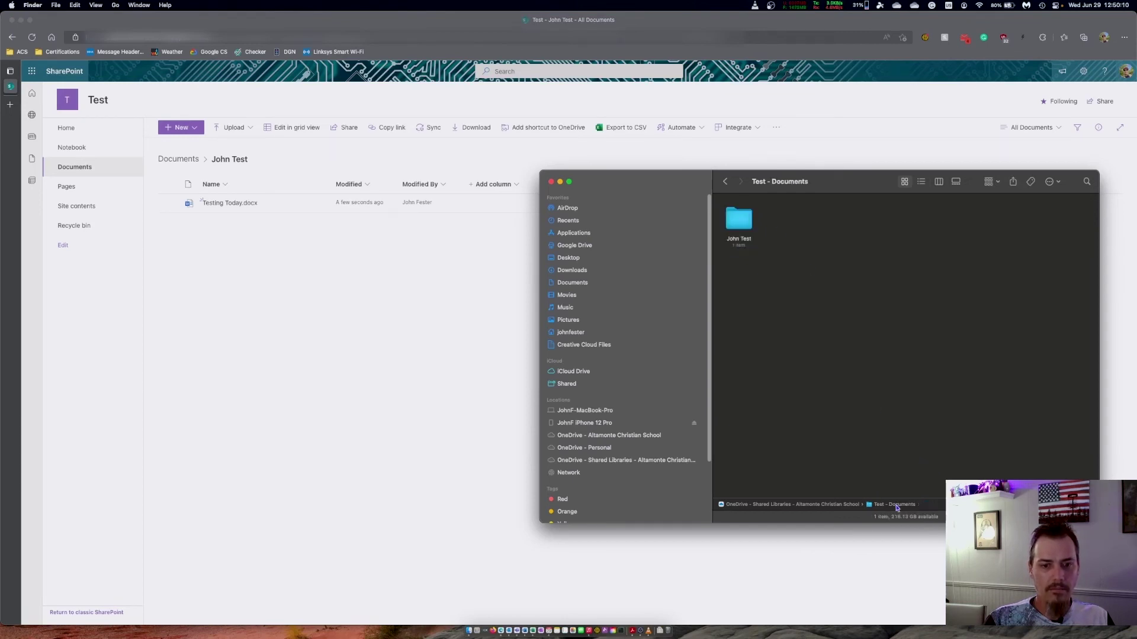
double_click(751, 247)
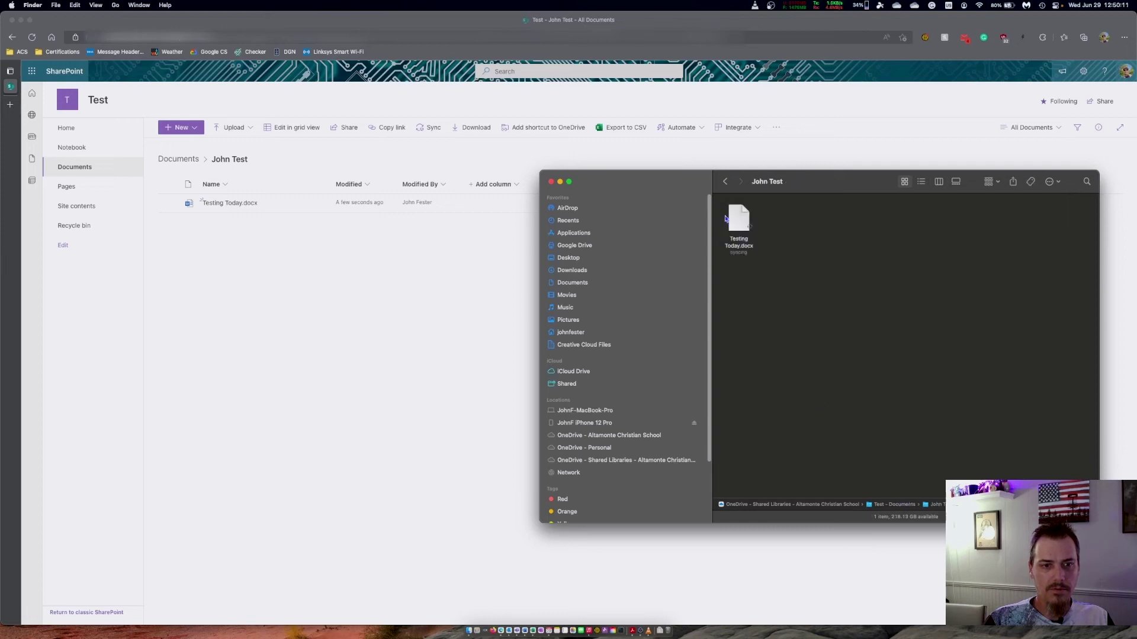
- Create a new folder named Subfolder inside the synced test folder in Finder
right_click(796, 315)
left_click(802, 317)
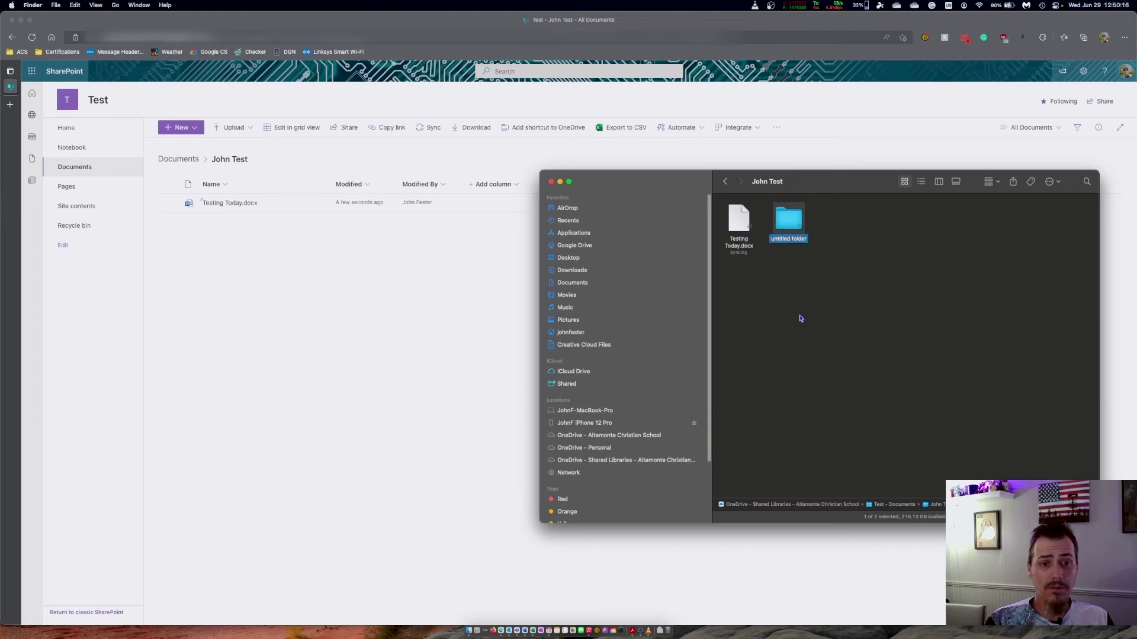
type("Subfolder")
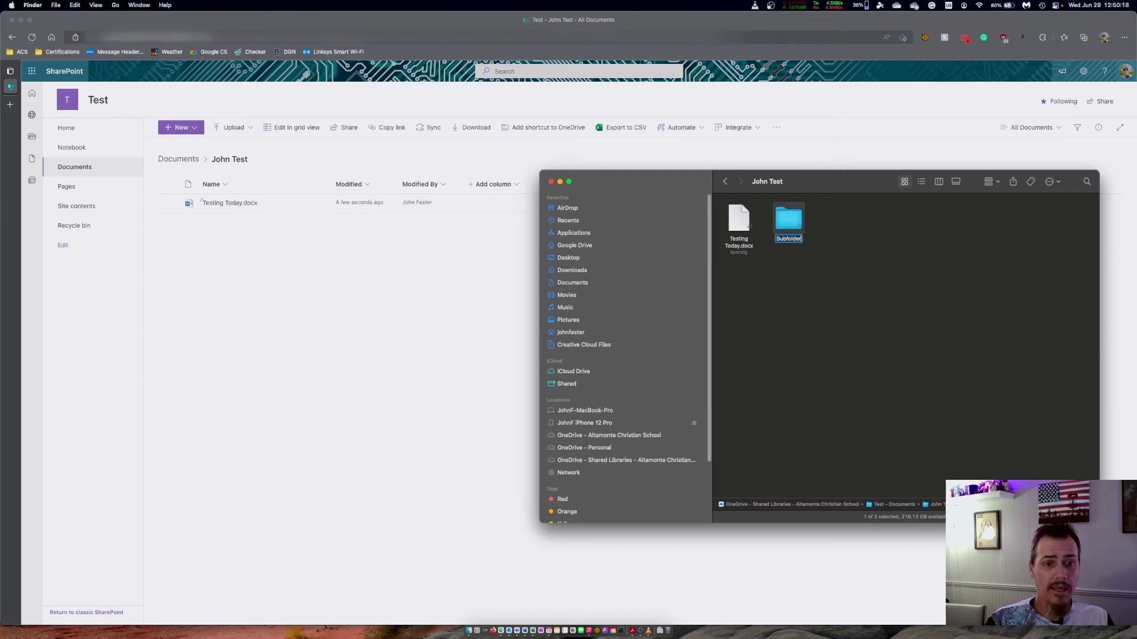
key("Return")
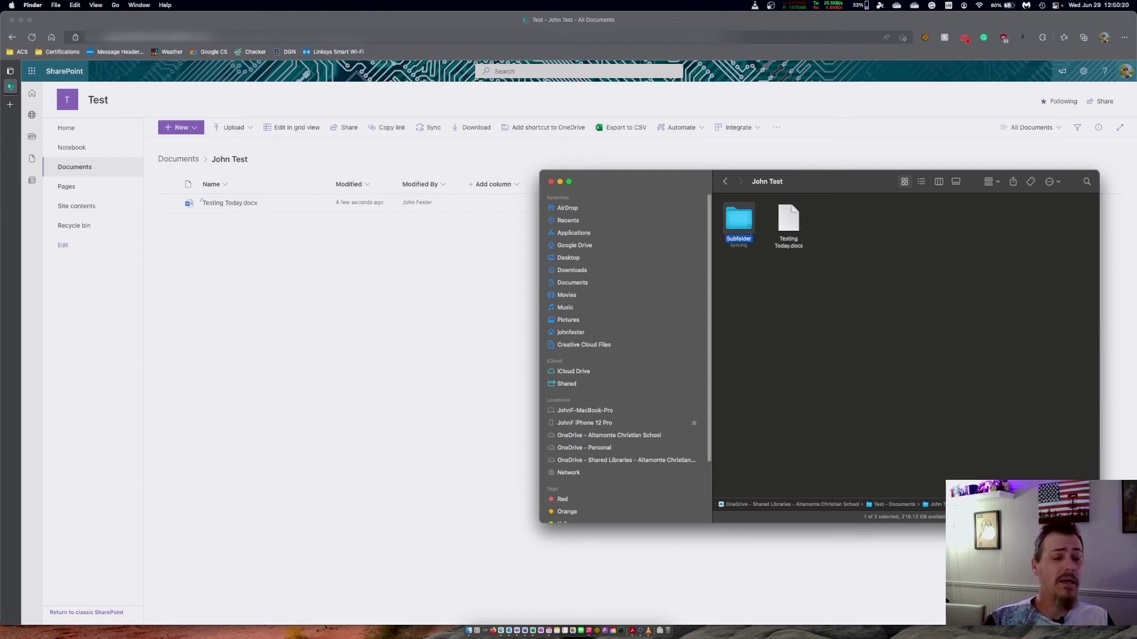
- Refresh the test folder on SharePoint to check for Subfolder, and compare its contents with the synced folder in Finder
left_click(185, 248)
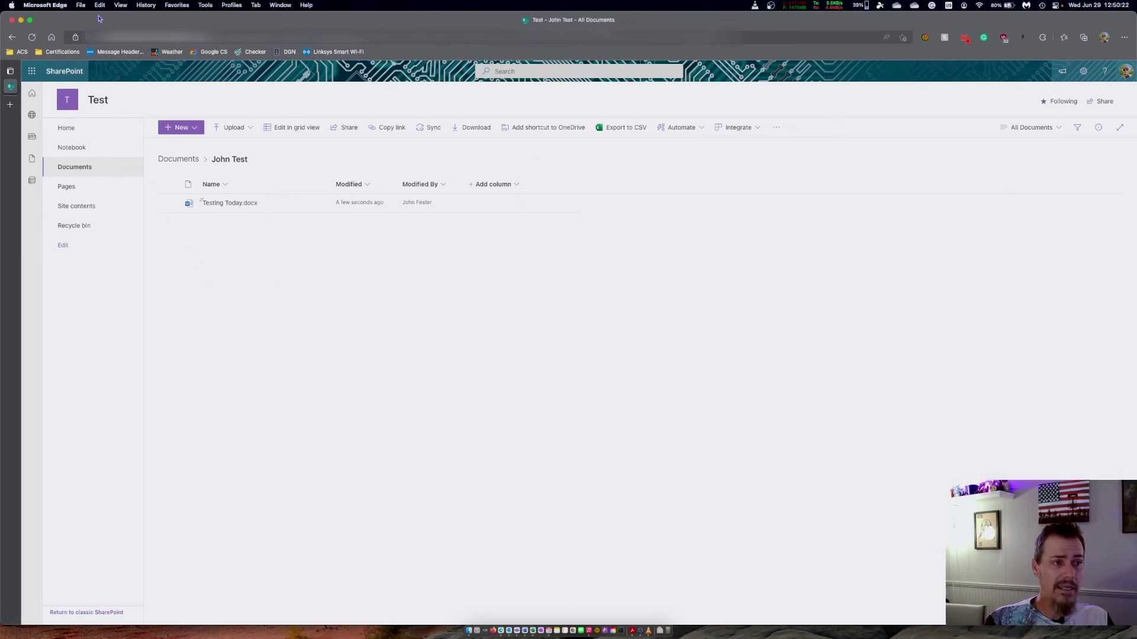
left_click(32, 37)
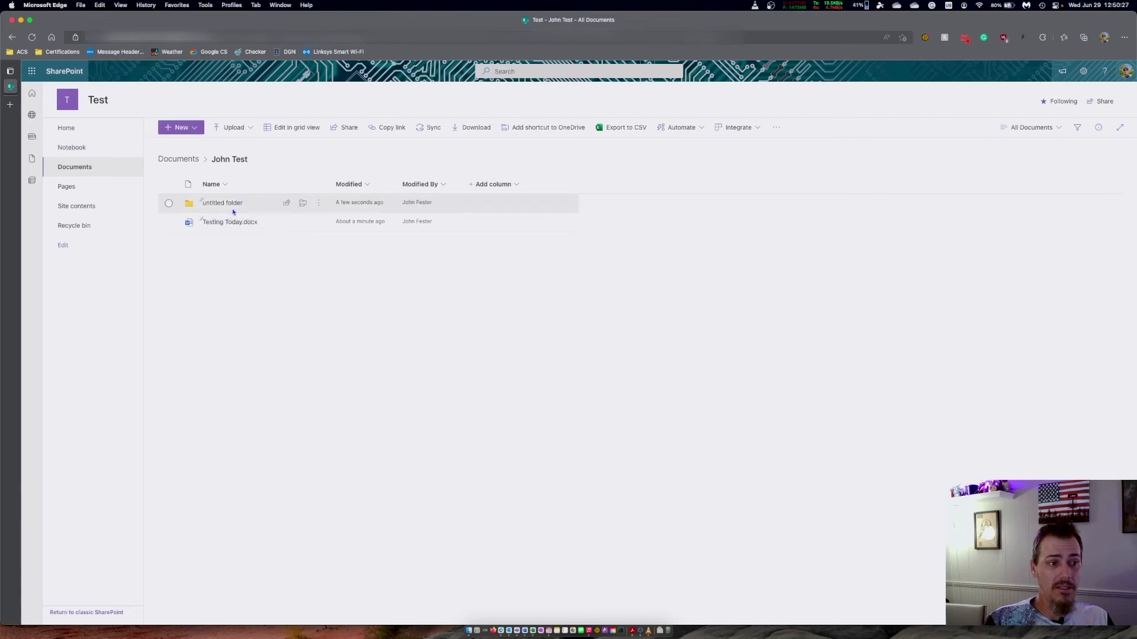
left_click(32, 37)
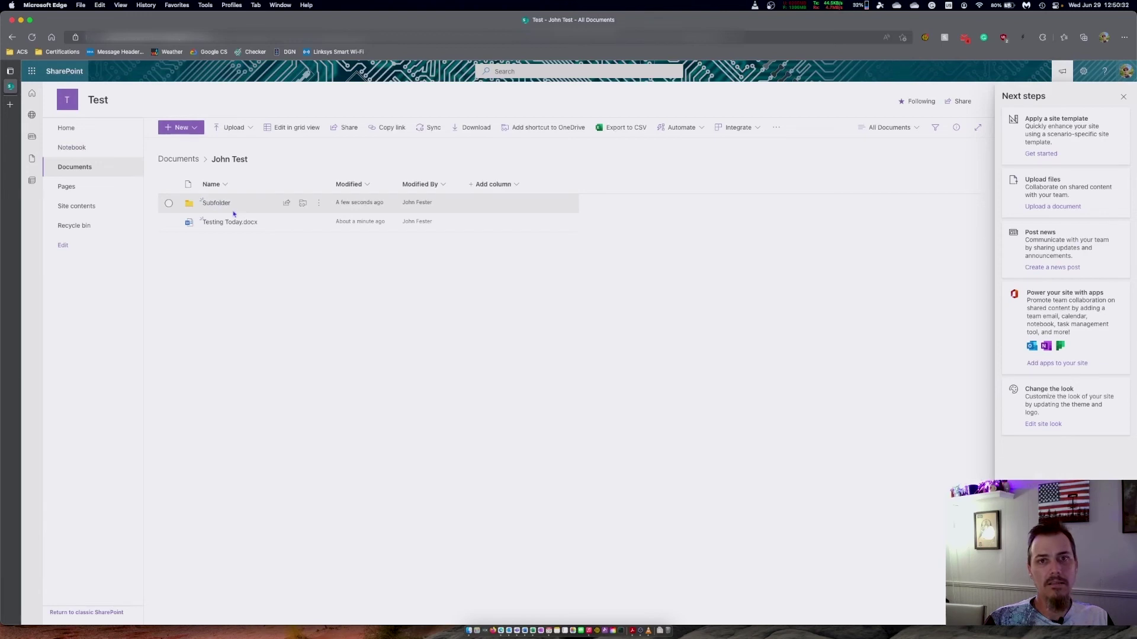
left_click(1124, 97)
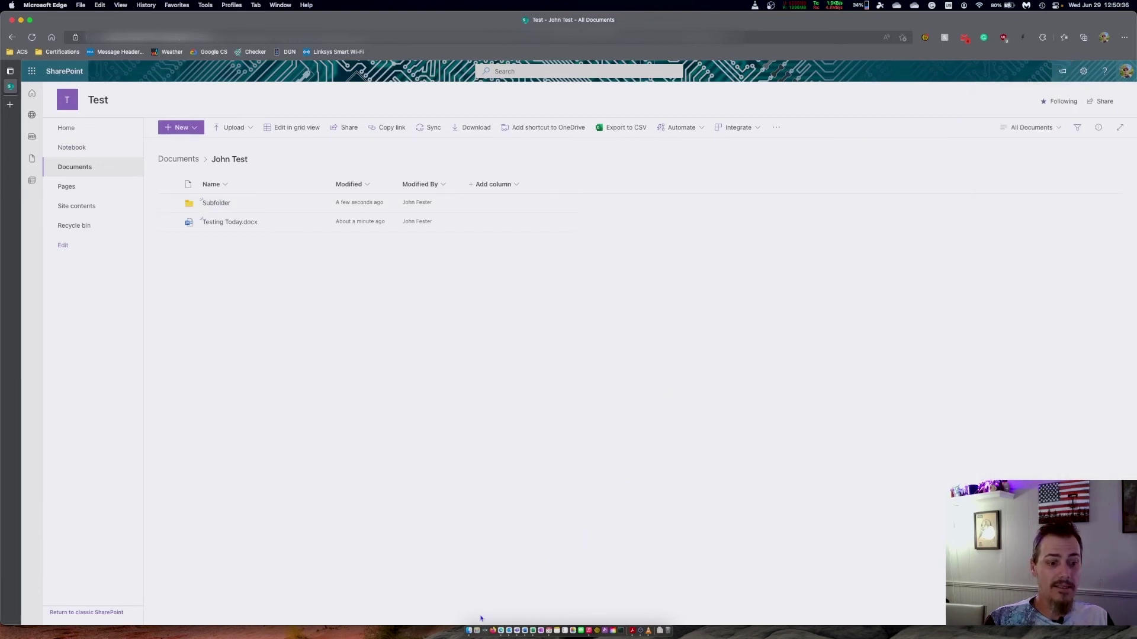
left_click(459, 604)
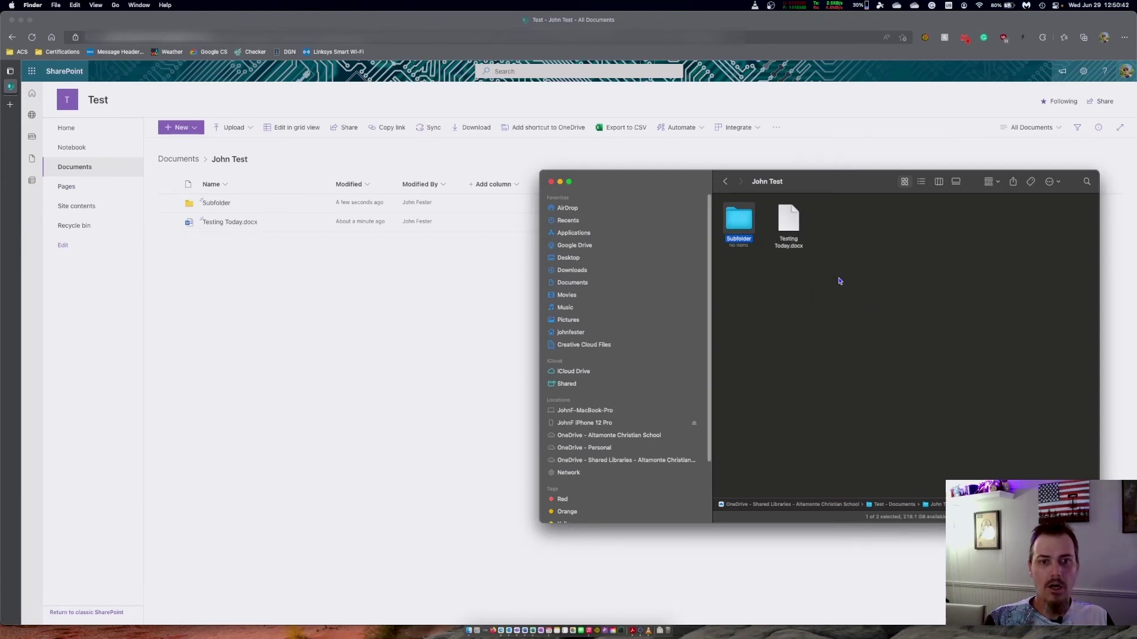
left_click(844, 315)
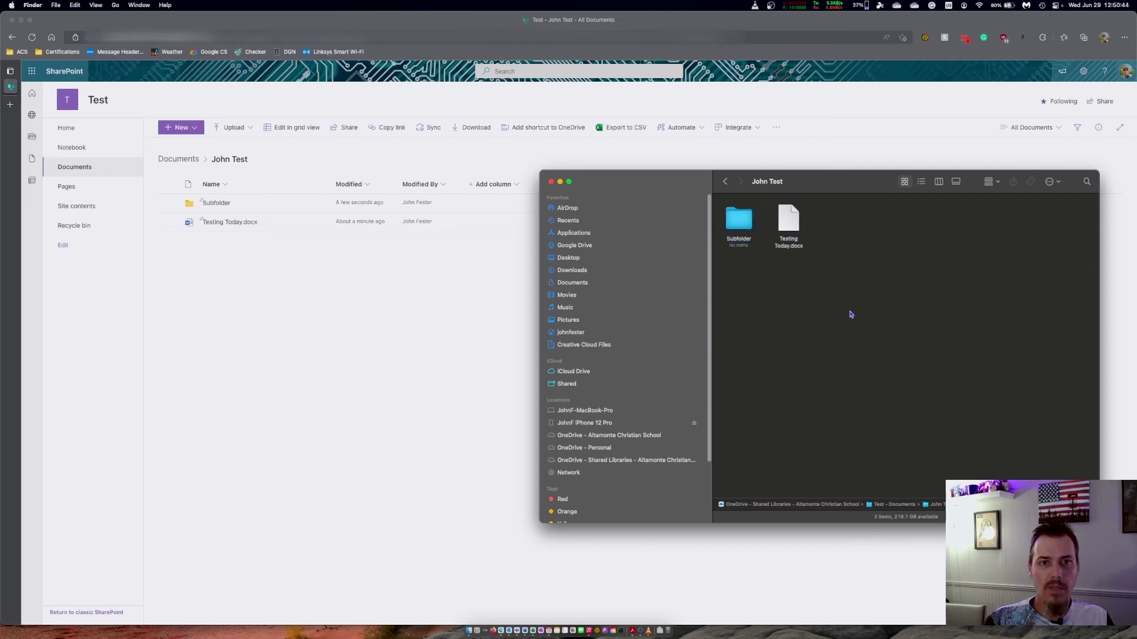